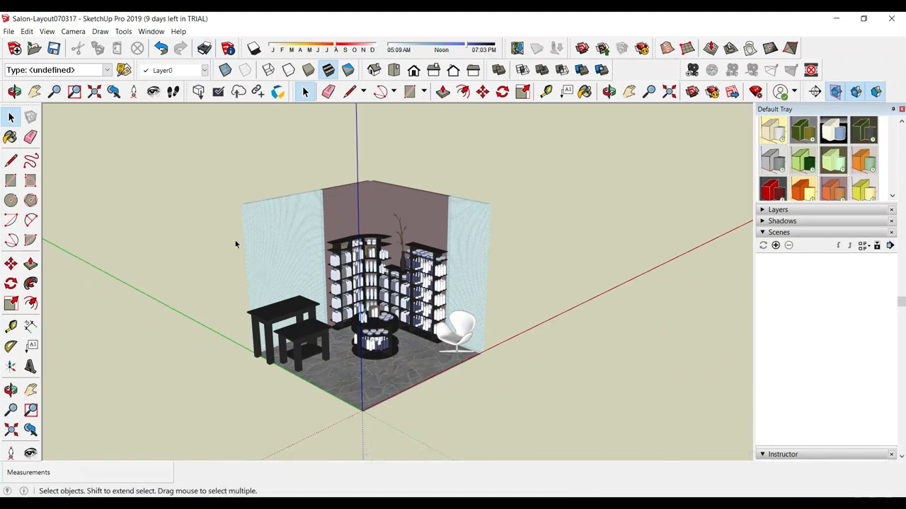
- Examine the salon layout's walls, shelving, tables, round display stand and chair from close up and from several angles
scroll(340, 265, up, 5)
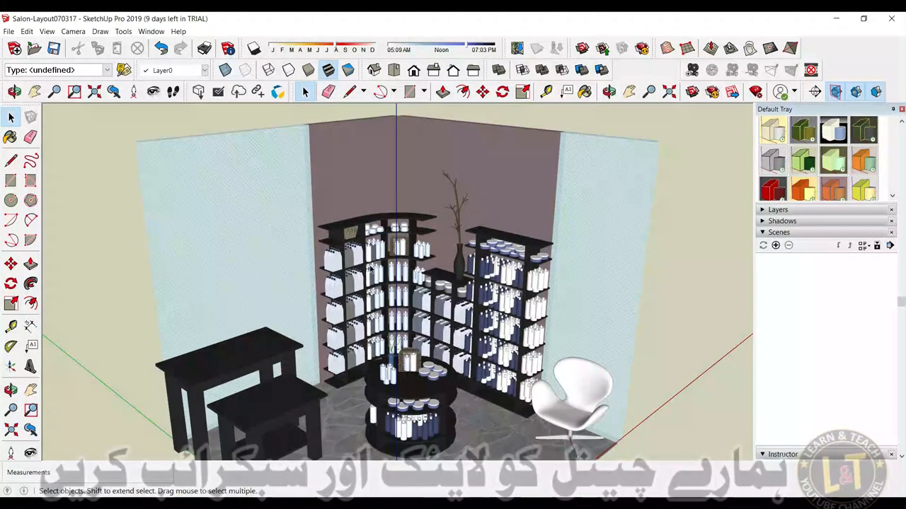
scroll(503, 263, down, 6)
mouse_move(502, 263)
middle_down()
mouse_move(321, 339)
mouse_move(348, 317)
mouse_move(511, 300)
mouse_move(481, 320)
middle_up()
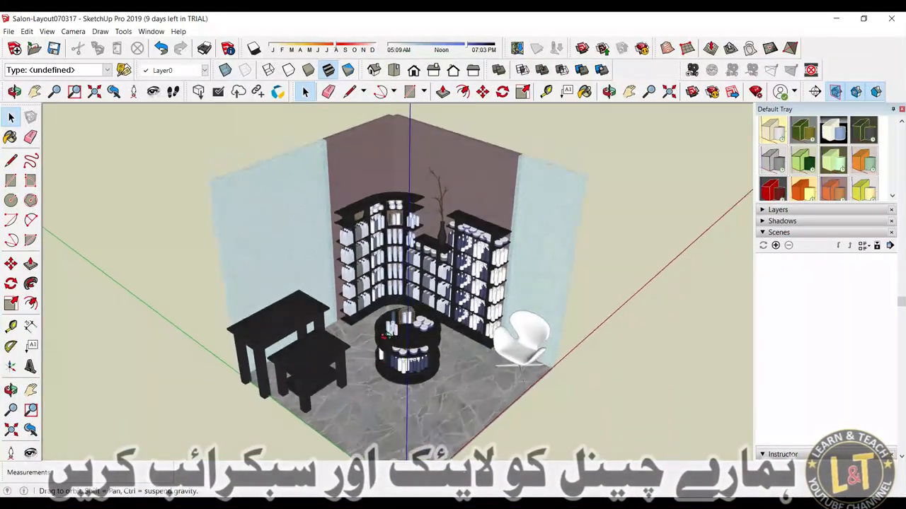
scroll(394, 327, up, 4)
middle_drag(395, 307, 307, 227)
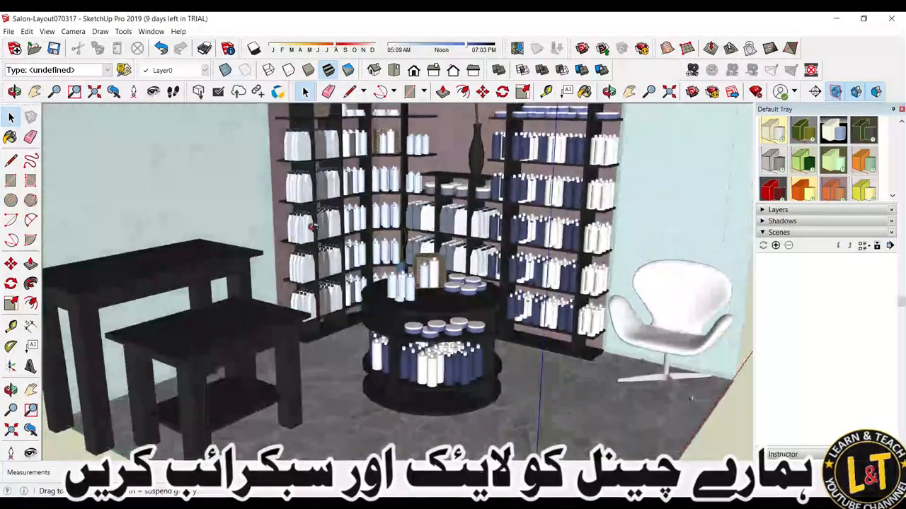
scroll(307, 227, down, 3)
middle_drag(507, 283, 481, 331)
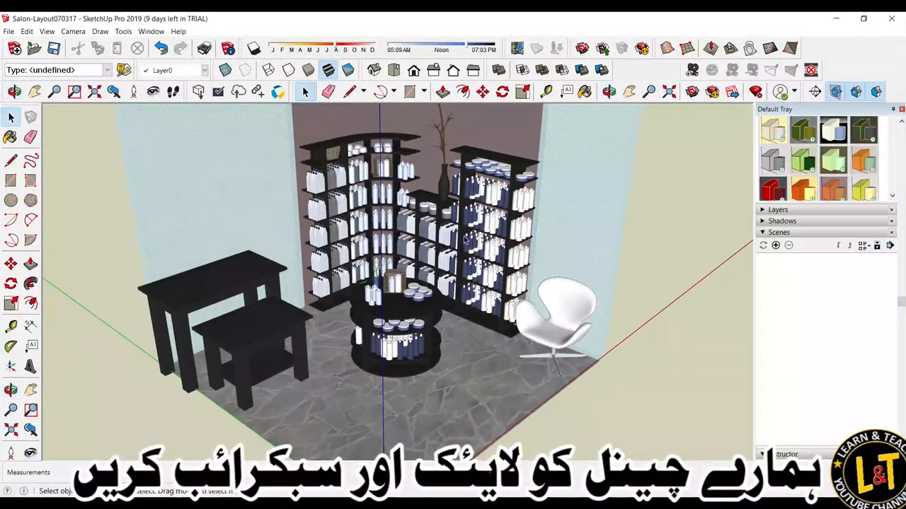
scroll(477, 267, down, 2)
middle_drag(476, 299, 475, 326)
scroll(475, 326, down, 2)
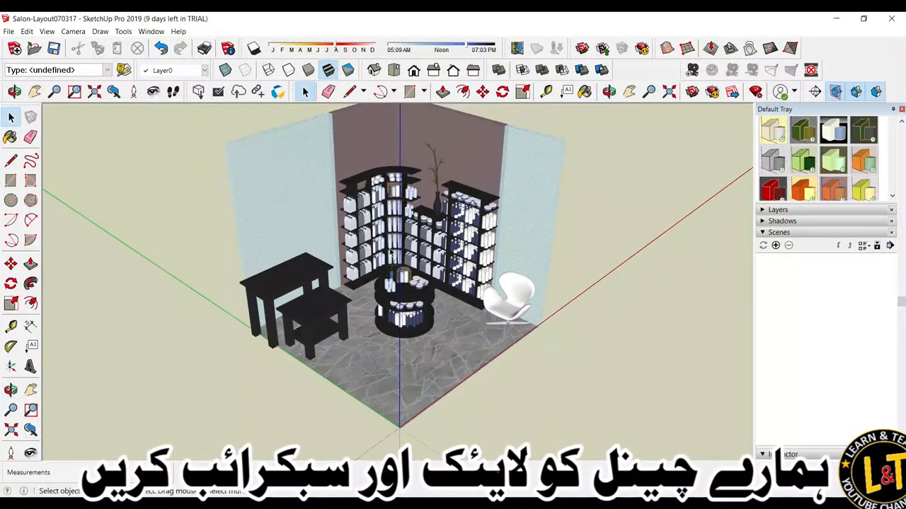
scroll(456, 317, up, 3)
scroll(453, 306, down, 2)
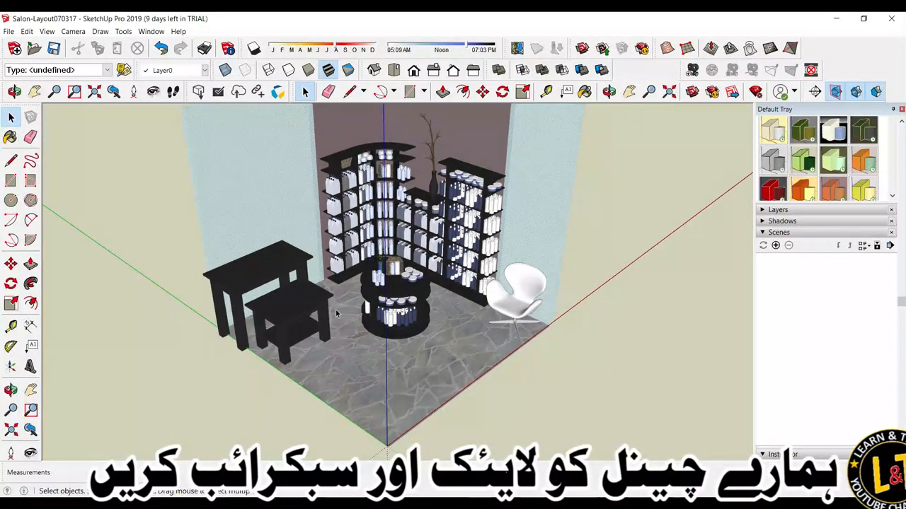
middle_drag(246, 305, 176, 262)
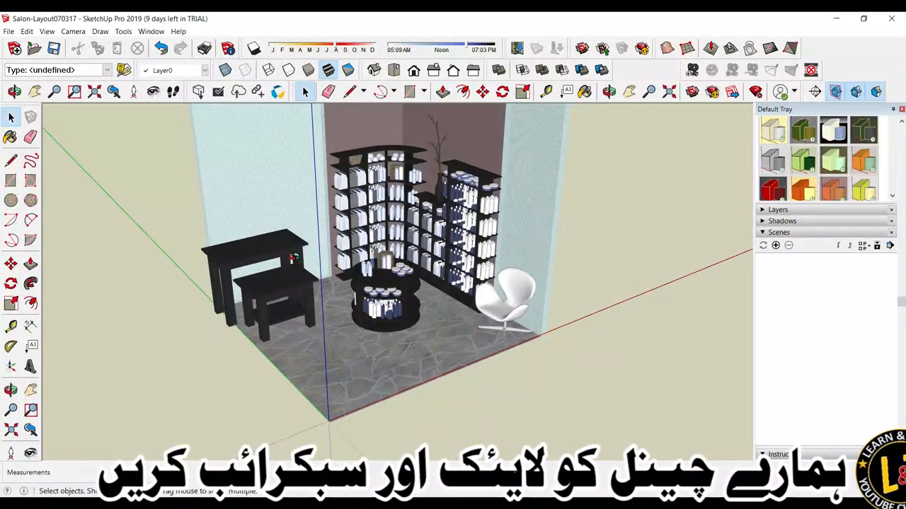
mouse_move(293, 258)
middle_down()
mouse_move(312, 307)
mouse_move(315, 354)
mouse_move(305, 350)
mouse_move(301, 307)
middle_up()
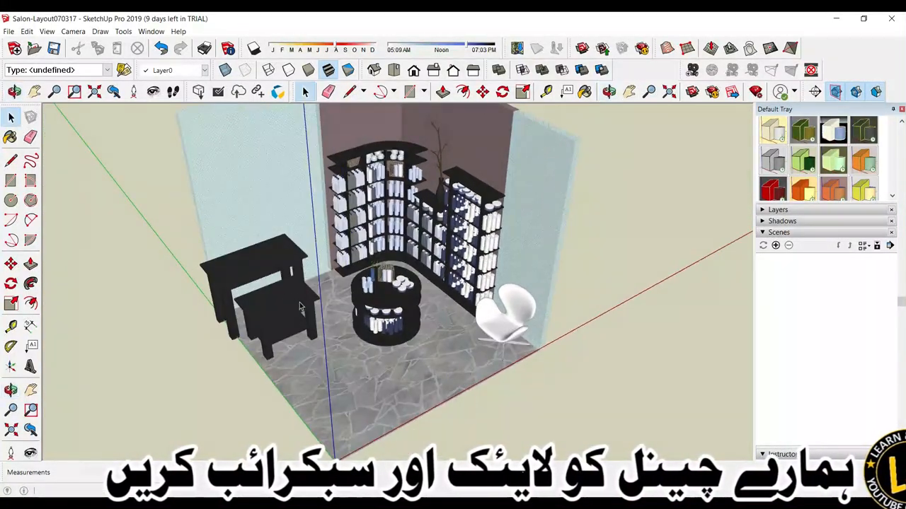
middle_drag(368, 313, 397, 317)
scroll(393, 290, down, 3)
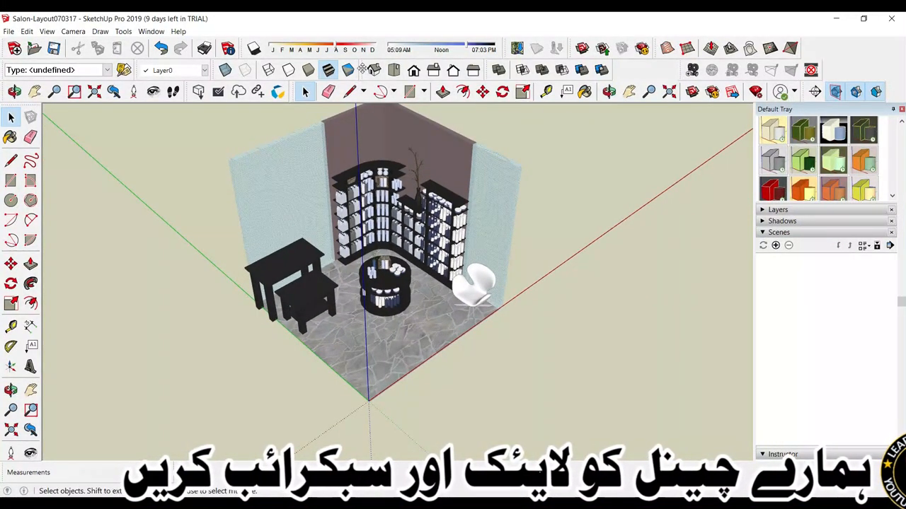
- Float the Views toolbar over the drawing area and show the model in iso, top, front, right, back and left views
drag(361, 69, 603, 150)
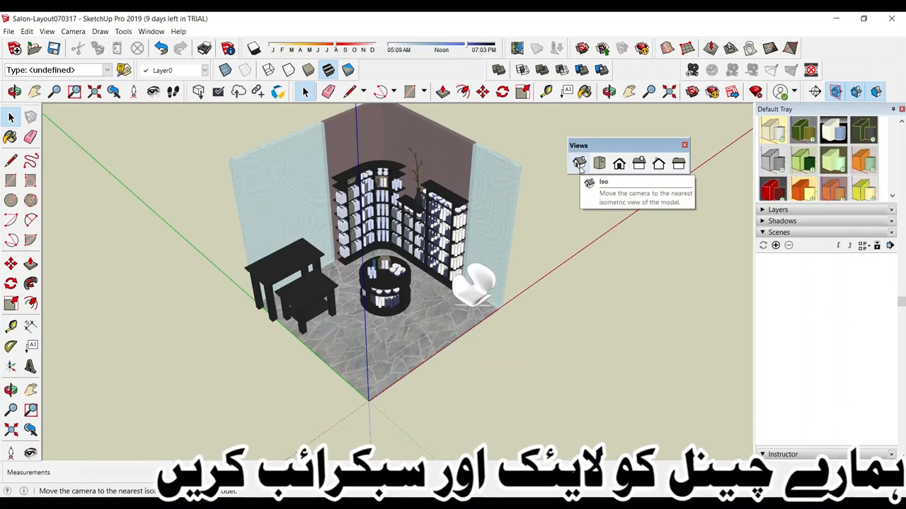
click(579, 165)
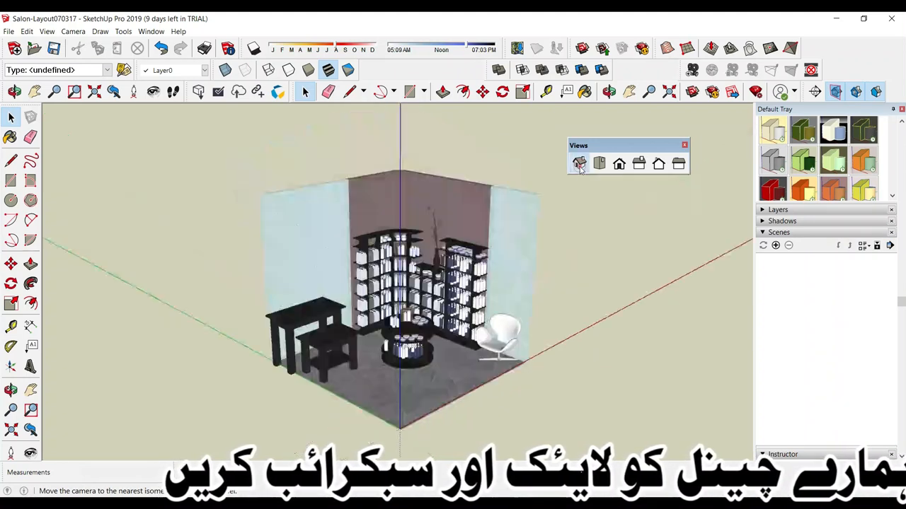
click(599, 164)
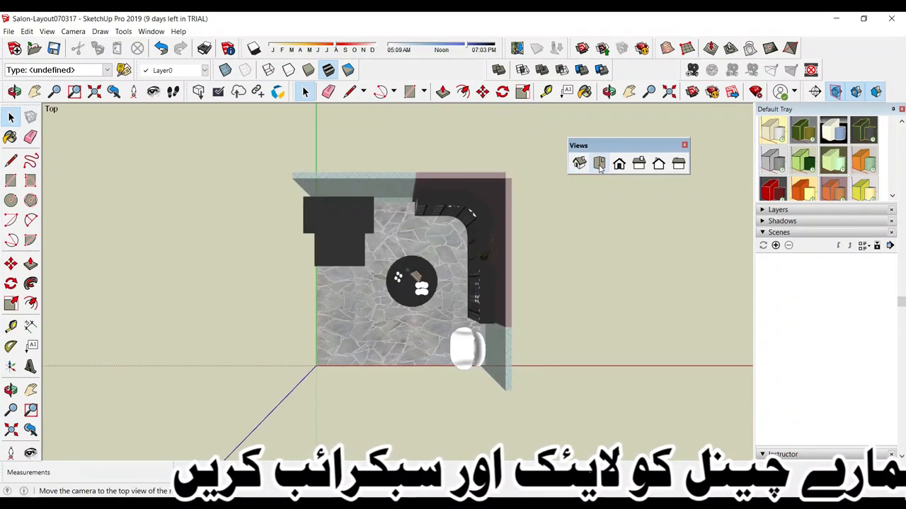
click(618, 165)
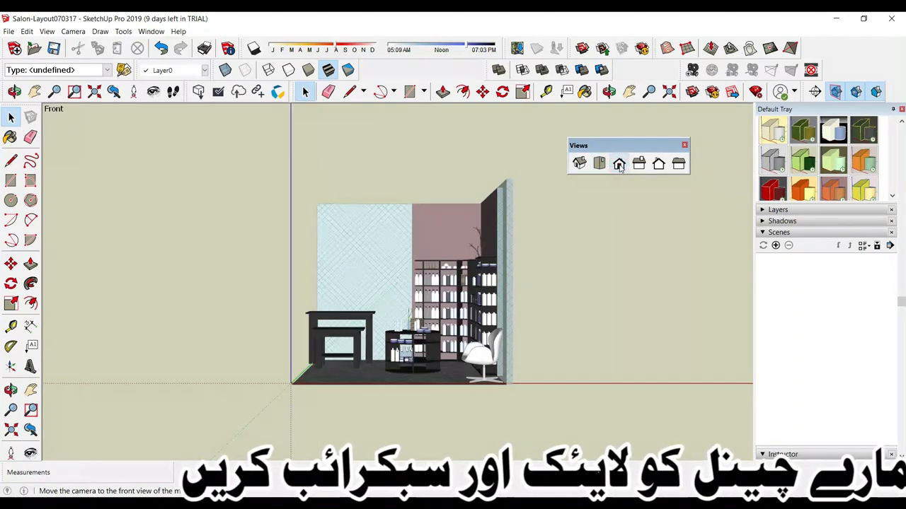
click(639, 164)
click(658, 164)
click(678, 164)
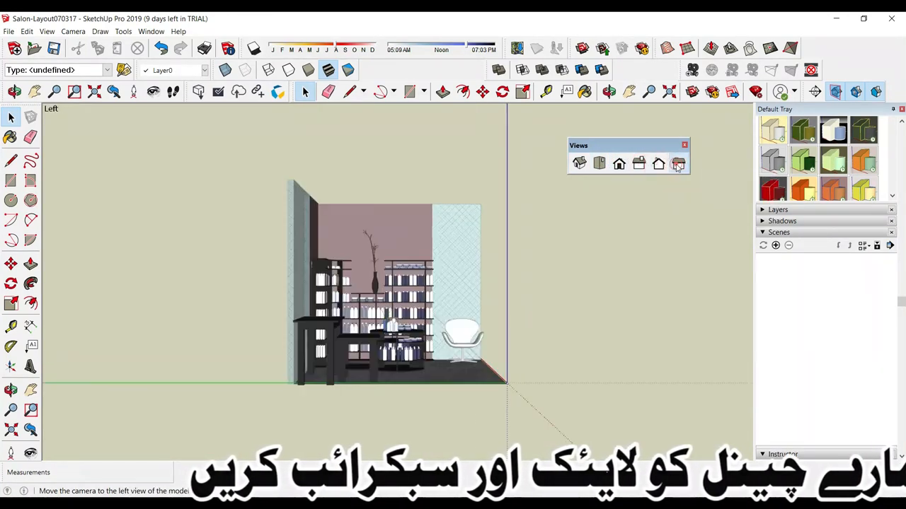
- Go through the back, iso and top views, return to the front-corner isometric view, and reposition the floating Views toolbar
click(656, 165)
click(577, 164)
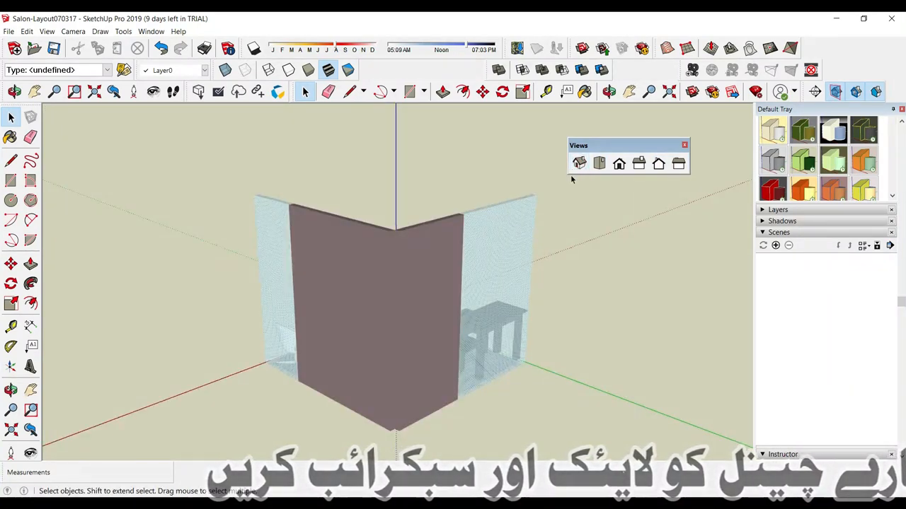
click(598, 164)
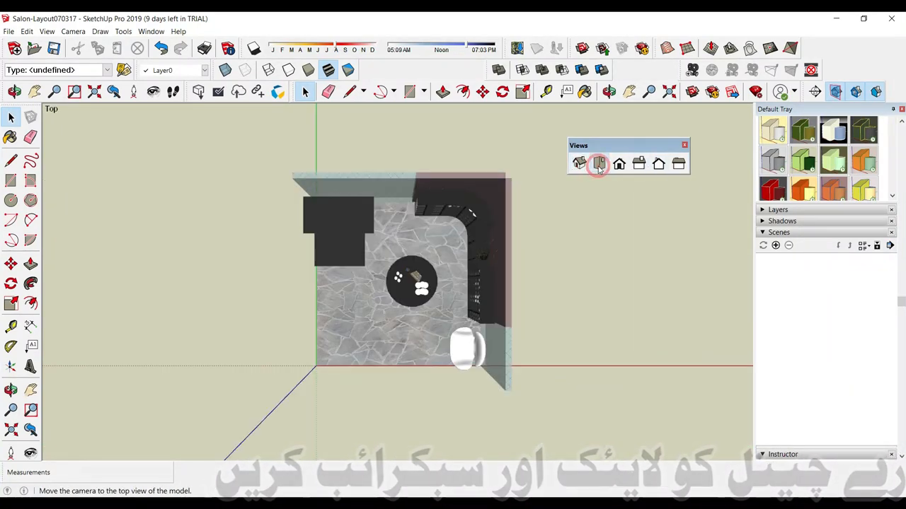
click(579, 164)
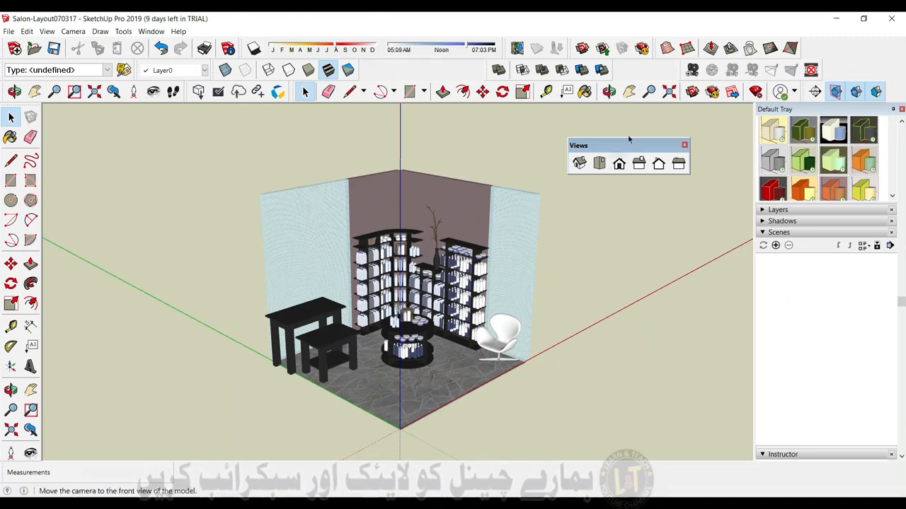
drag(630, 148, 654, 123)
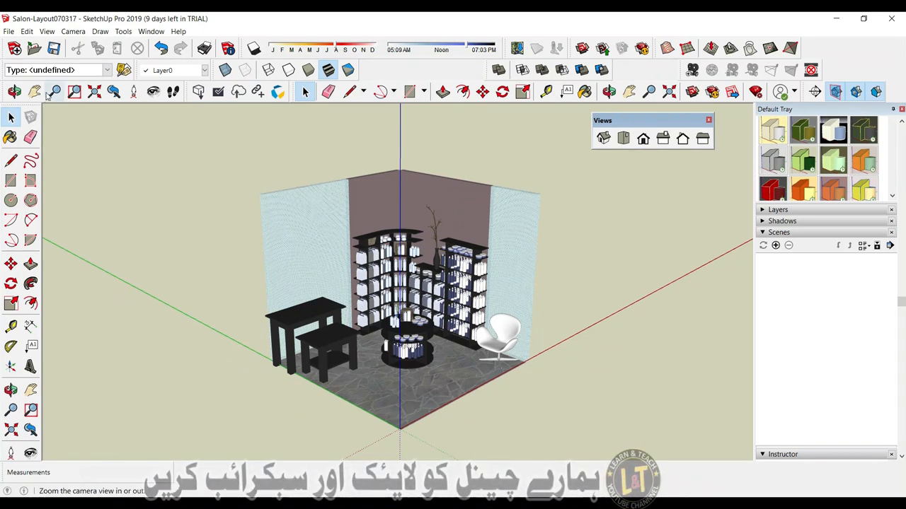
- Add an animation scene that stores the current isometric view of the salon
click(27, 31)
mouse_move(47, 31)
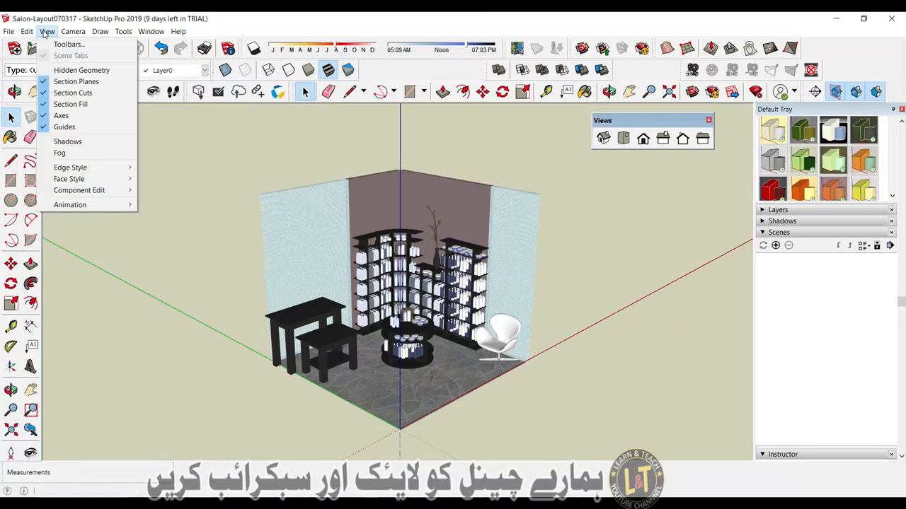
mouse_move(84, 207)
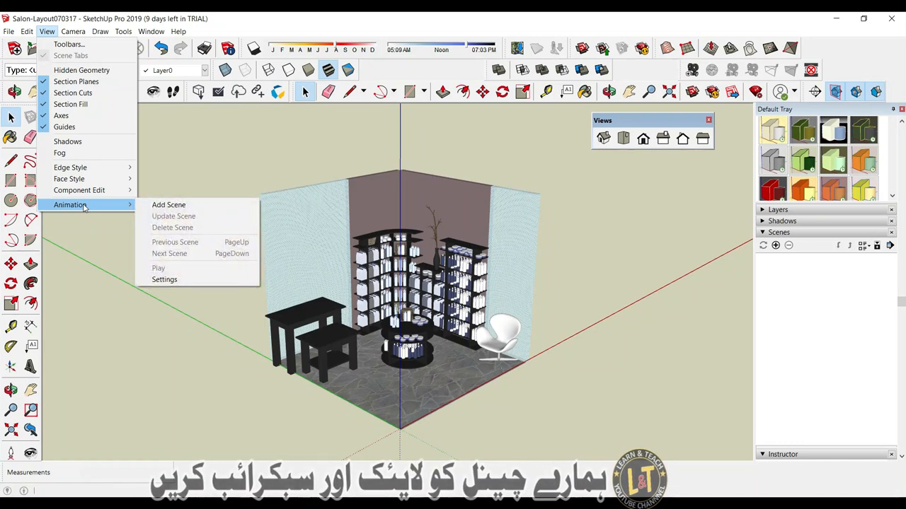
click(155, 207)
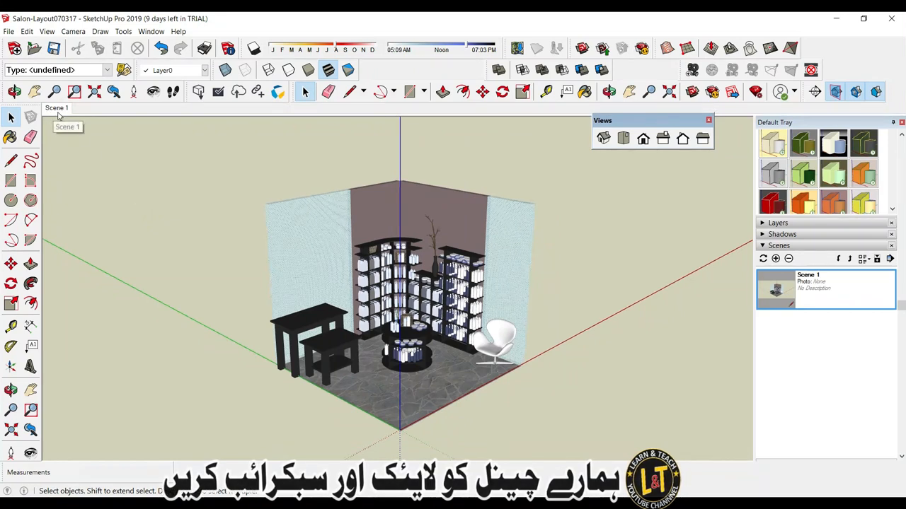
- Rename the first scene as 11
right_click(62, 113)
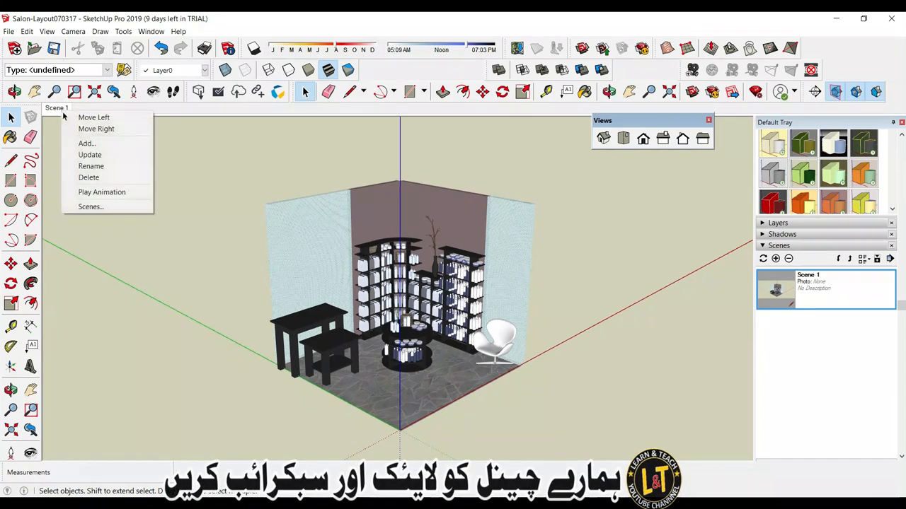
click(99, 166)
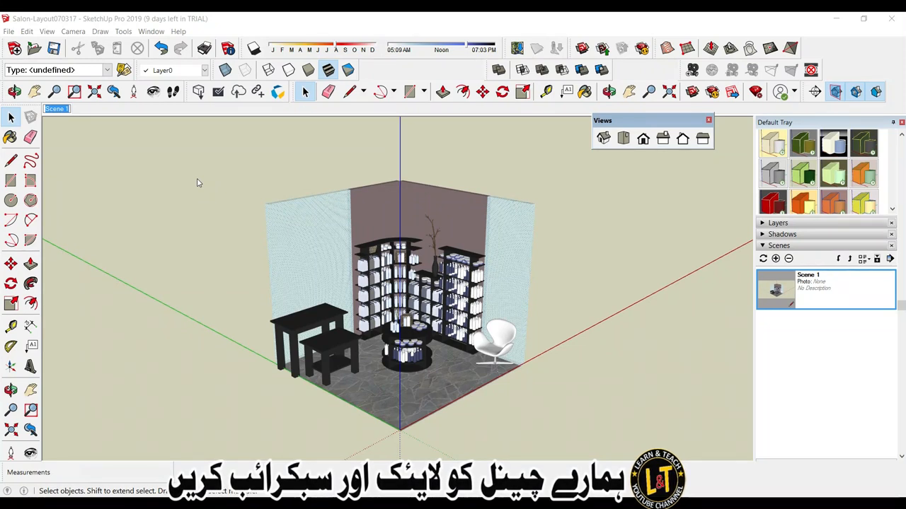
text(11)
click(128, 205)
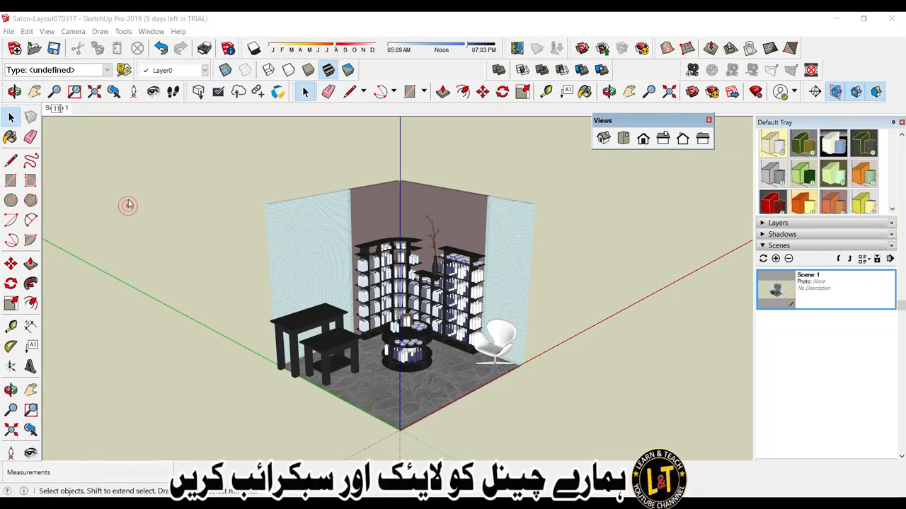
click(73, 141)
key(Return)
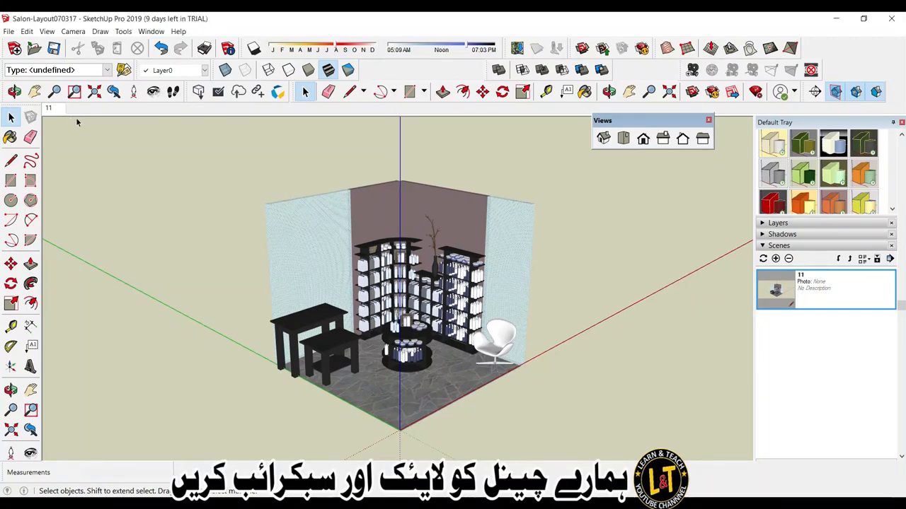
- Correct the first scene's name to 1
right_click(51, 111)
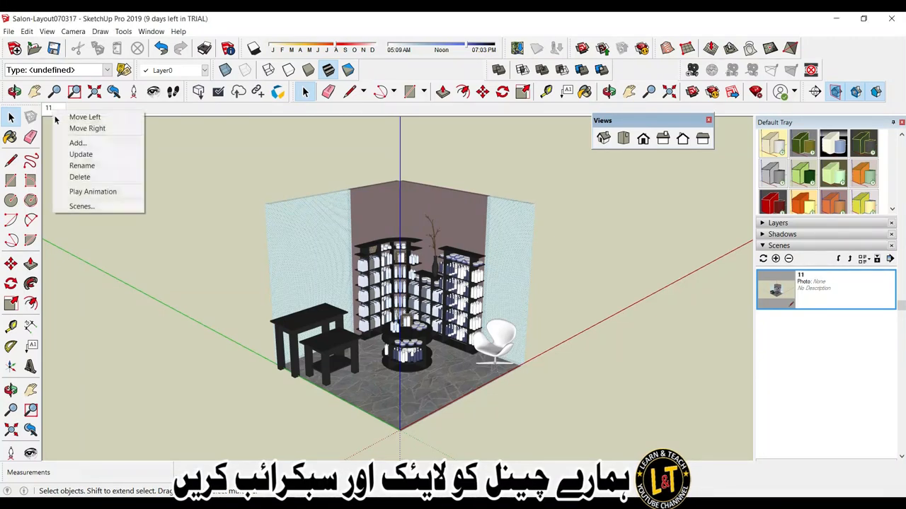
click(83, 166)
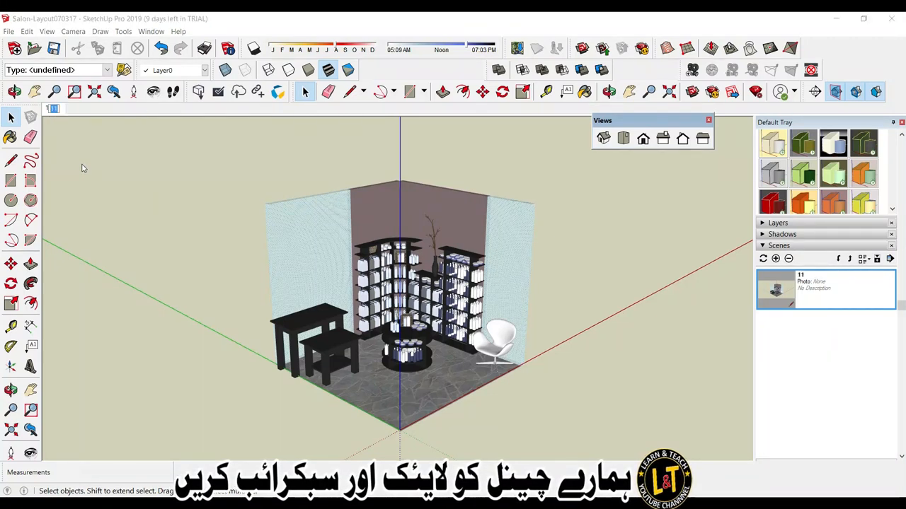
click(80, 174)
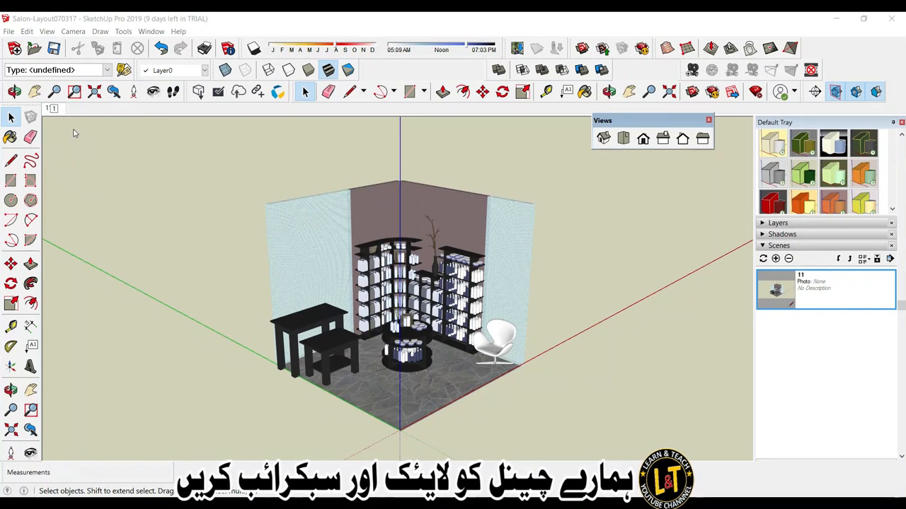
key(Return)
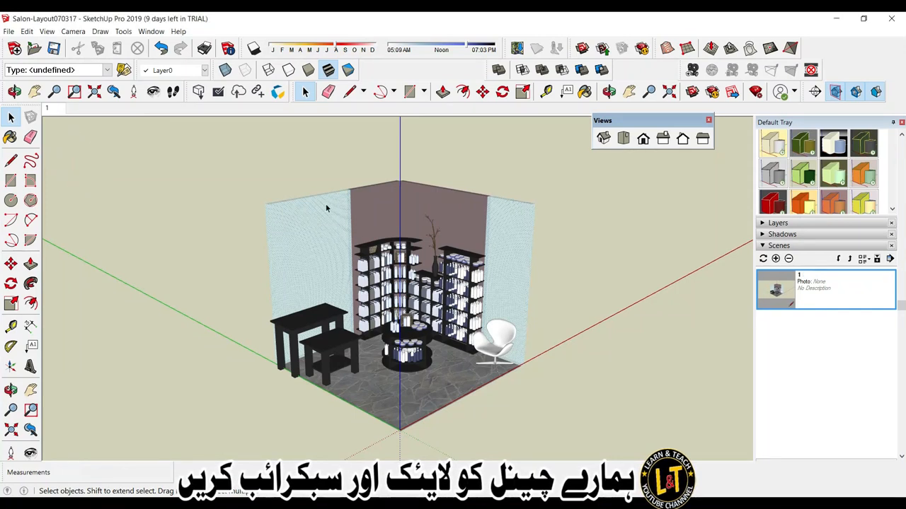
- Frame a close-up of the round display stand with the product shelves behind it and add this view as a second scene
scroll(492, 375, up, 5)
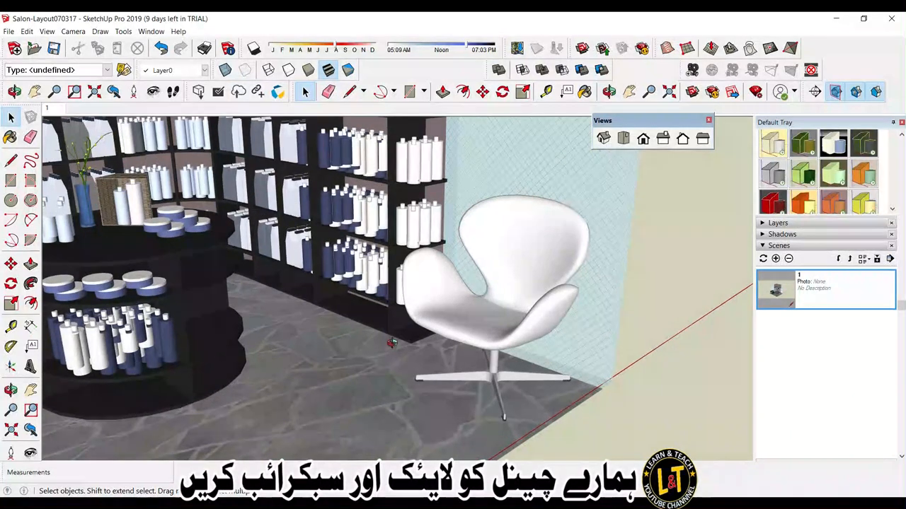
middle_drag(467, 376, 440, 364)
scroll(440, 364, down, 3)
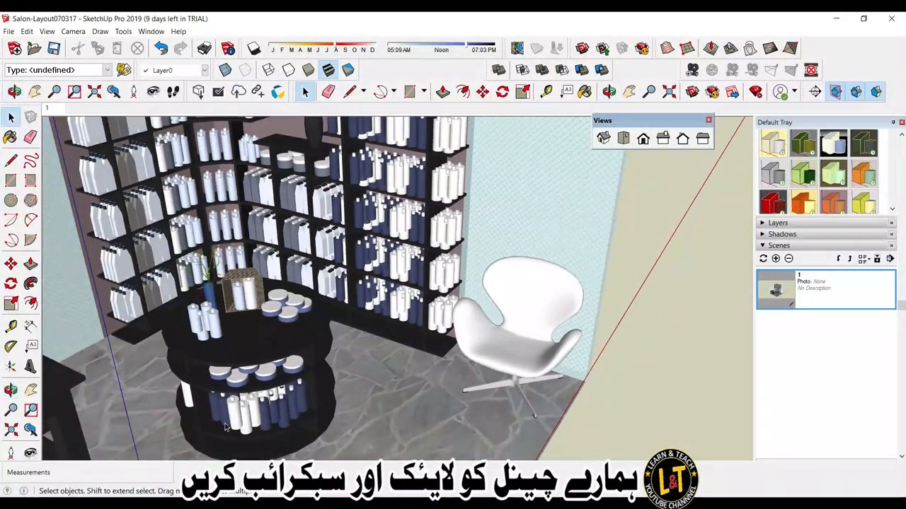
click(629, 94)
drag(276, 346, 372, 299)
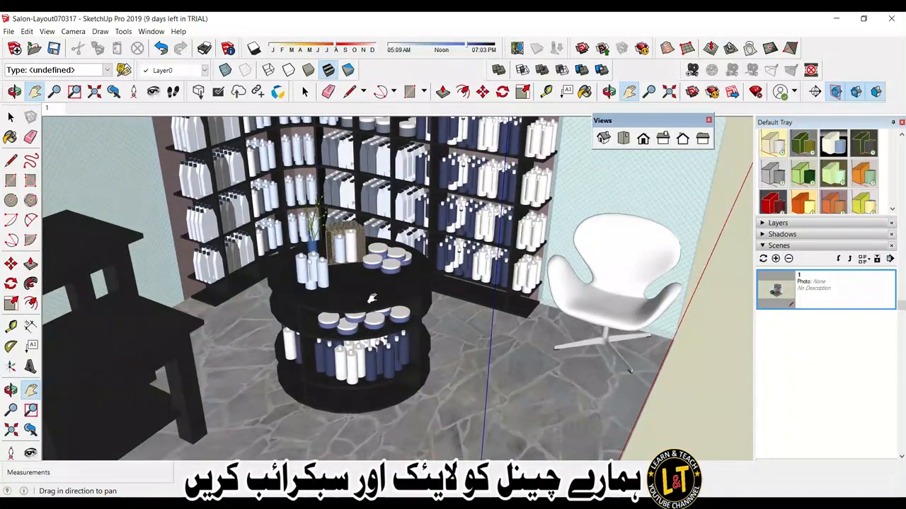
scroll(363, 297, up, 2)
middle_drag(302, 317, 361, 265)
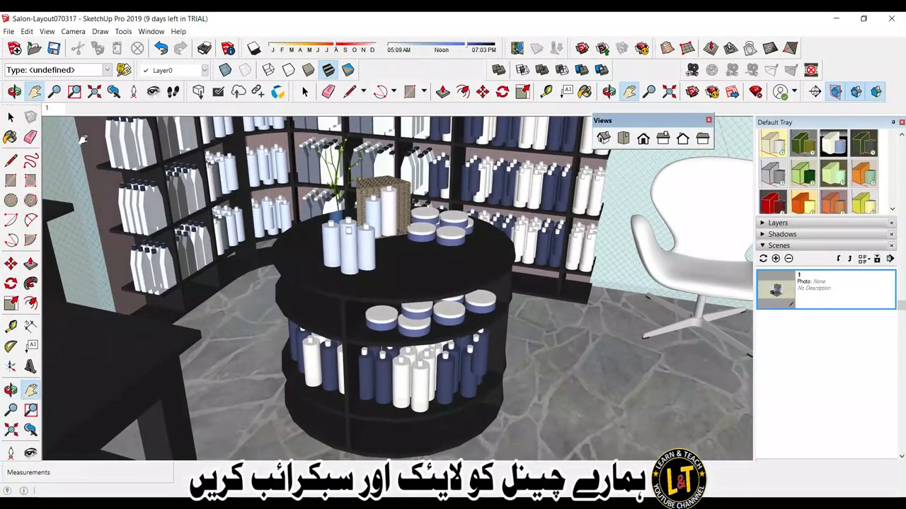
right_click(61, 113)
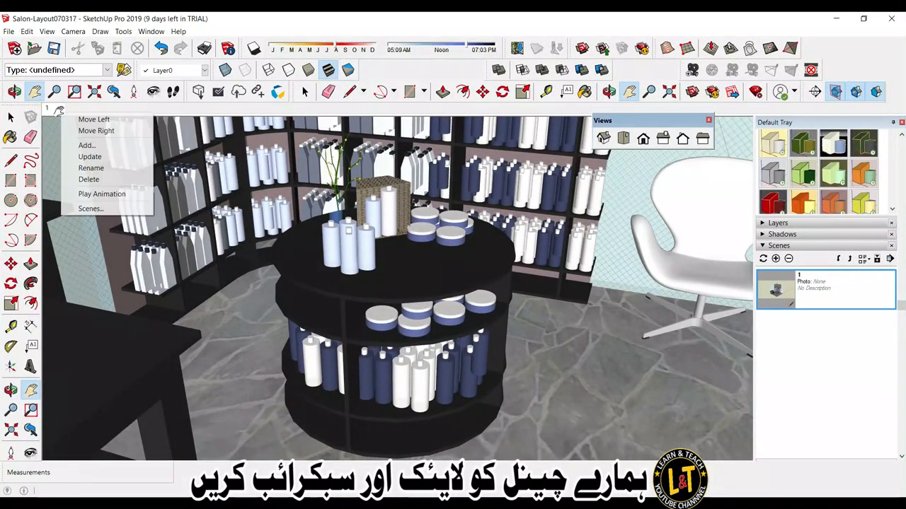
click(88, 145)
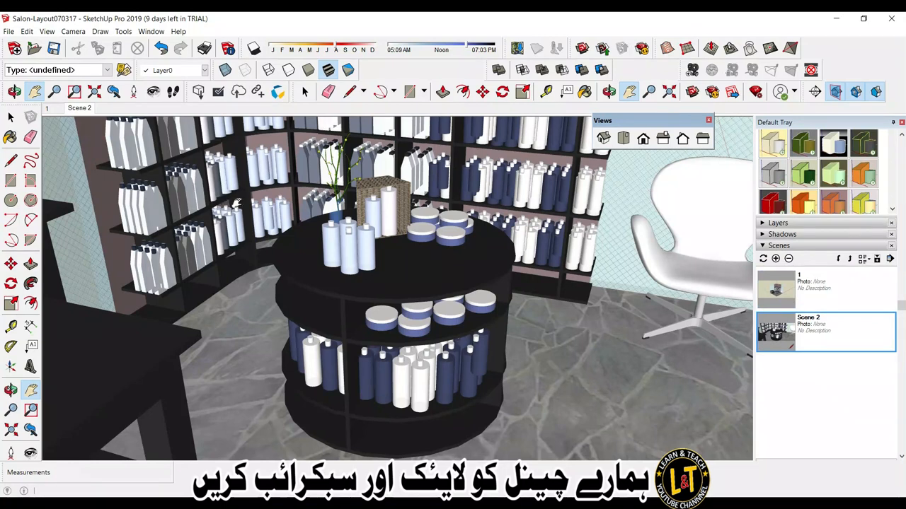
- Frame a low view of the two black tables with the display stand and chair behind them and add it as a third scene
scroll(300, 212, down, 5)
middle_drag(94, 318, 228, 298)
scroll(228, 298, up, 3)
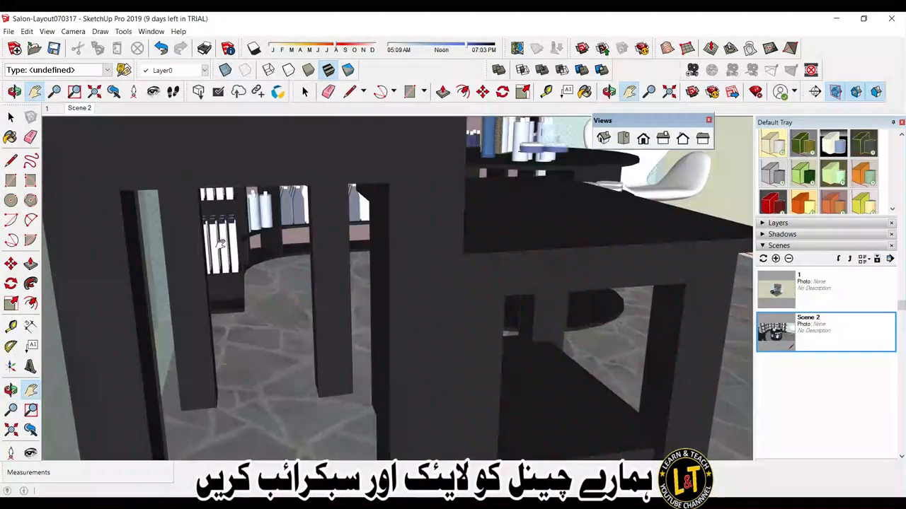
scroll(222, 215, down, 3)
mouse_move(296, 256)
middle_down()
mouse_move(287, 237)
mouse_move(297, 262)
mouse_move(300, 244)
middle_up()
scroll(301, 242, down, 1)
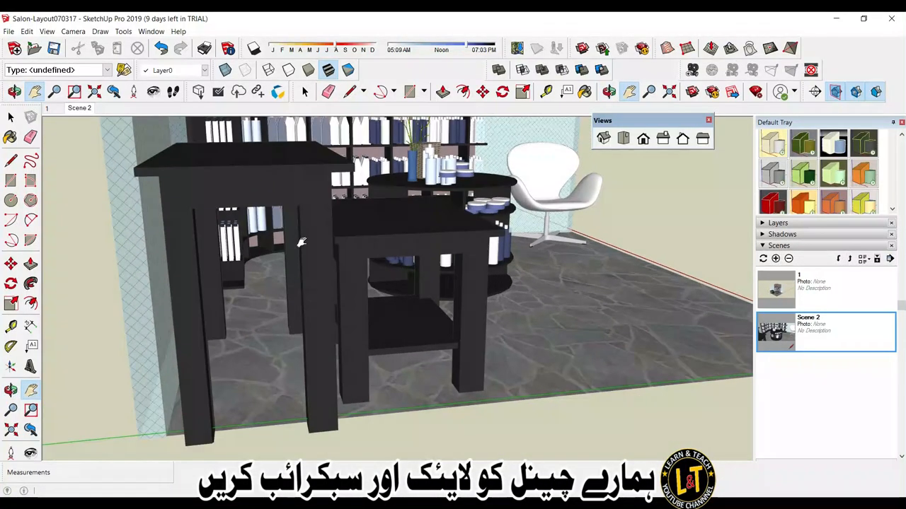
right_click(91, 111)
click(120, 141)
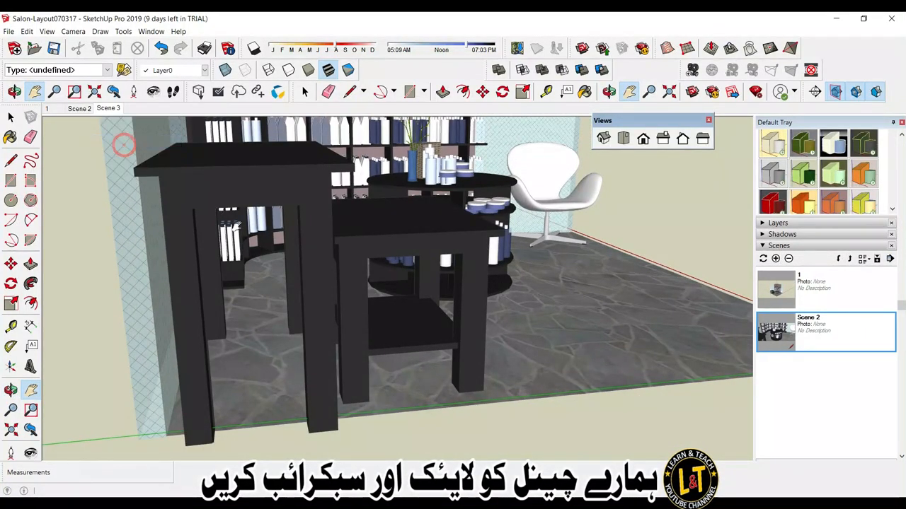
- Switch to the standard front view, center the salon in it, and add it as a fourth scene
scroll(428, 281, down, 1)
middle_drag(428, 282, 312, 314)
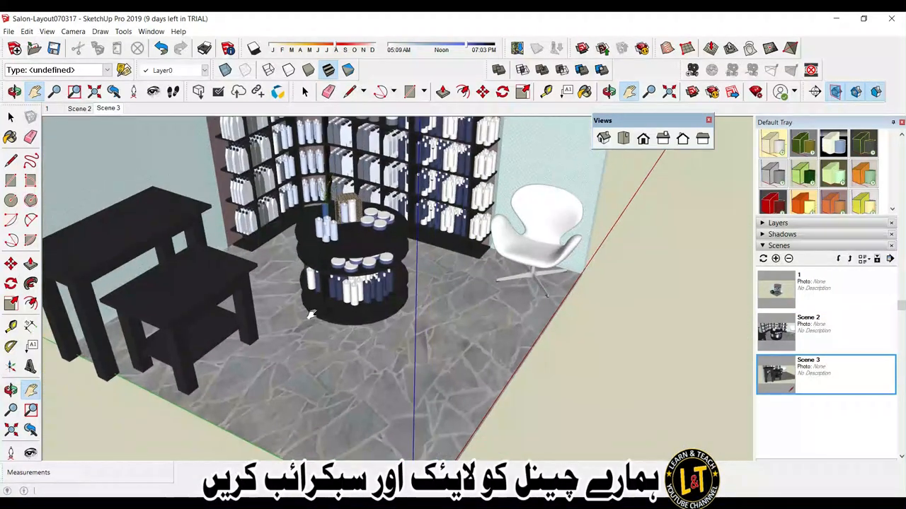
scroll(311, 314, down, 1)
click(642, 138)
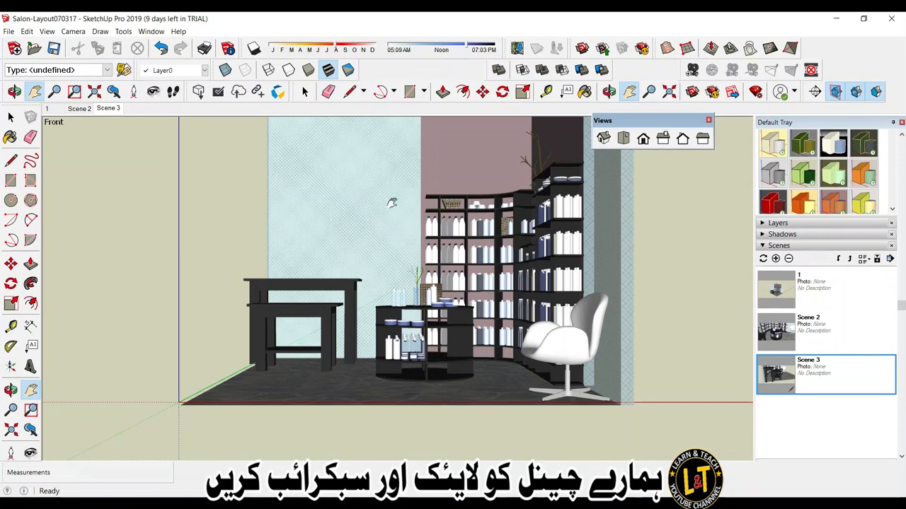
drag(392, 203, 365, 224)
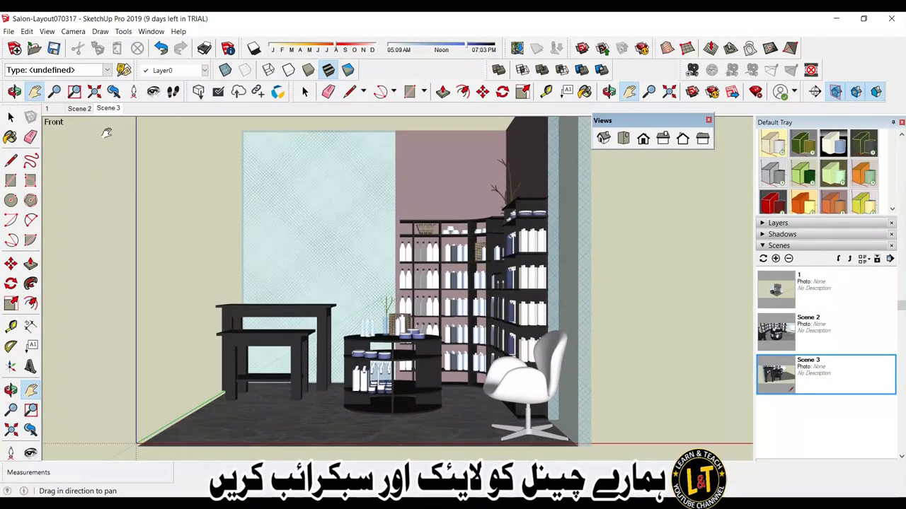
right_click(110, 108)
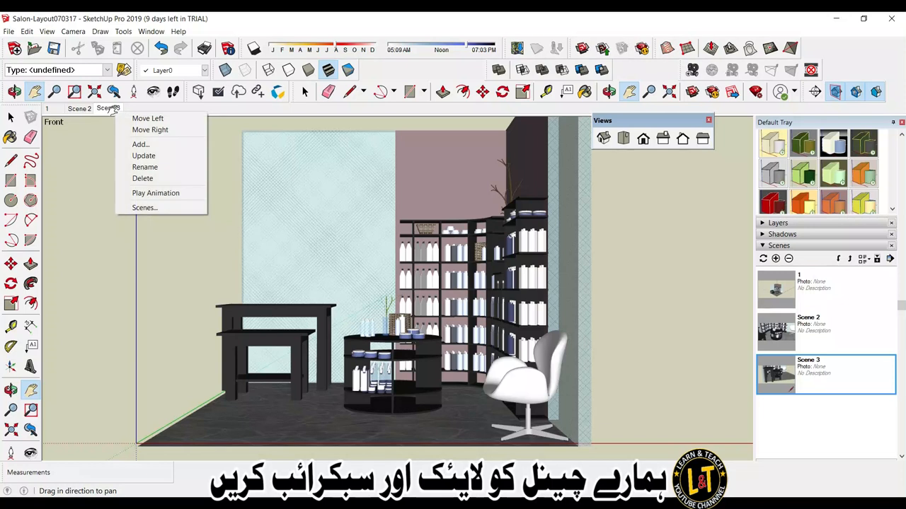
click(140, 144)
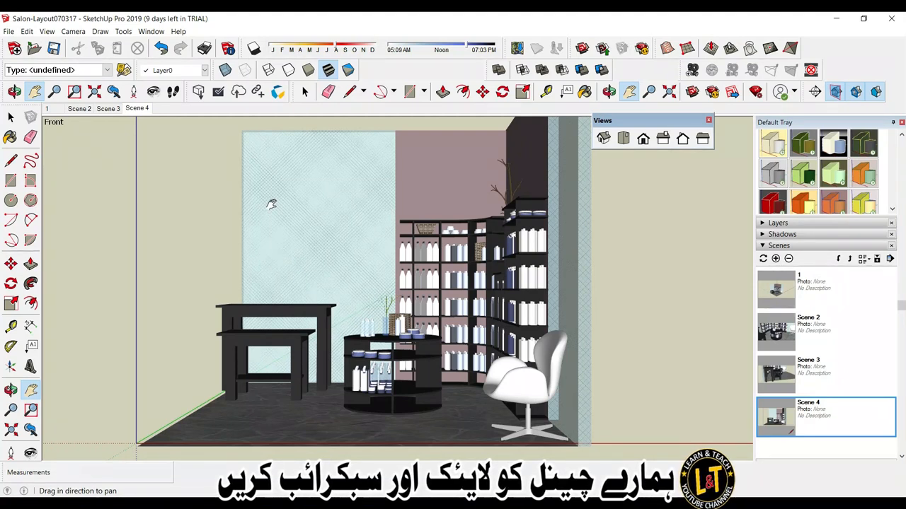
- Review the stored views of scene 1, Scene 2, Scene 3 and Scene 4 in order
click(50, 110)
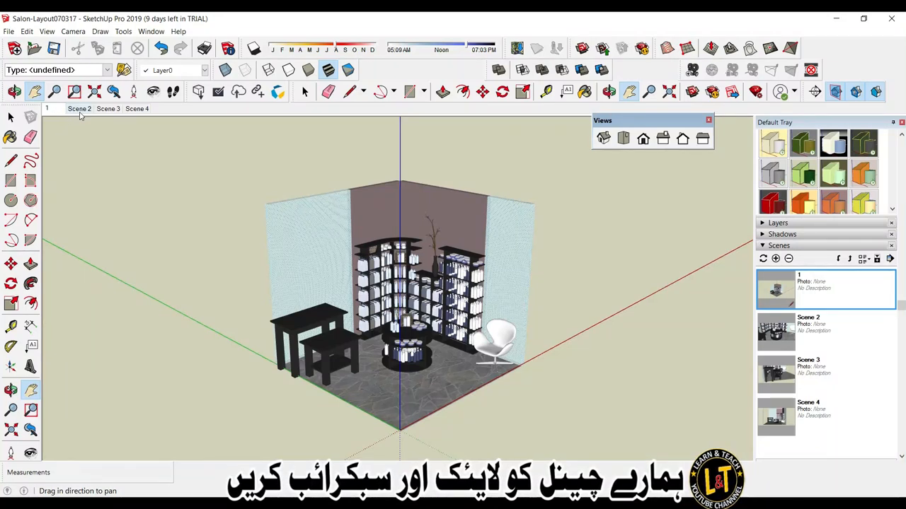
click(80, 110)
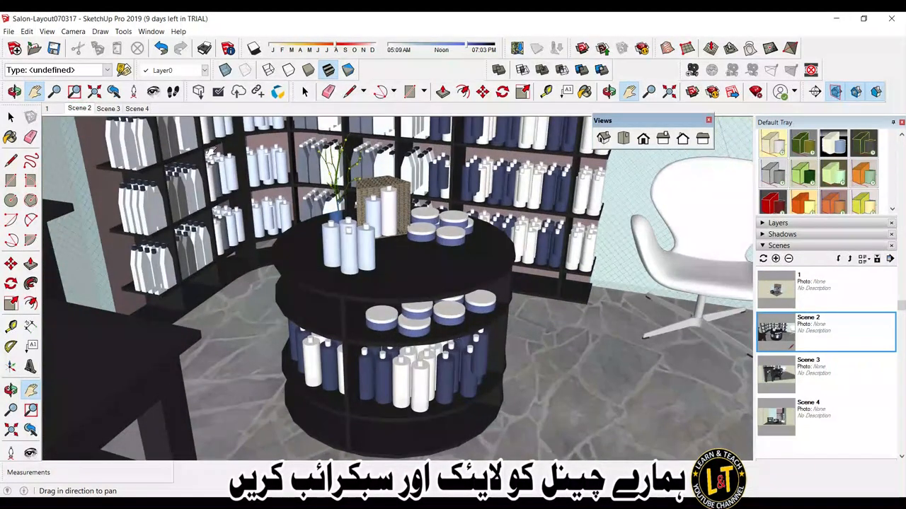
click(108, 108)
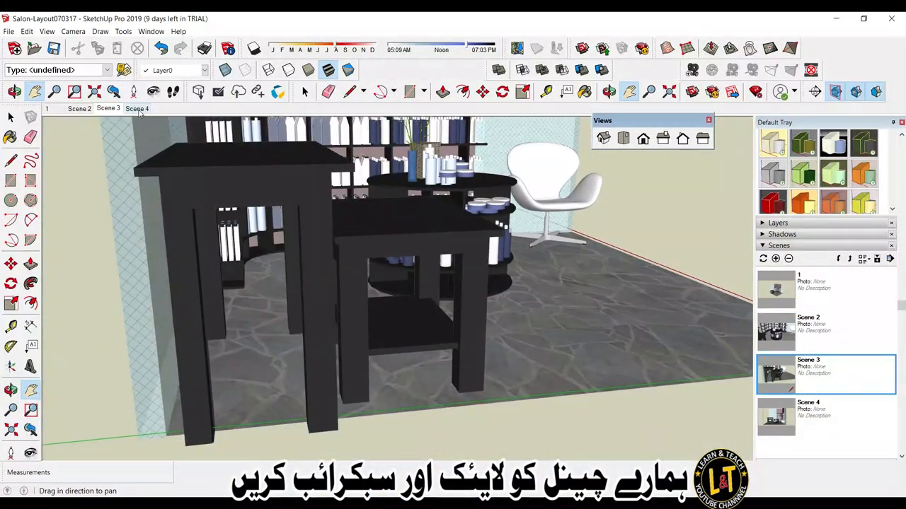
click(137, 109)
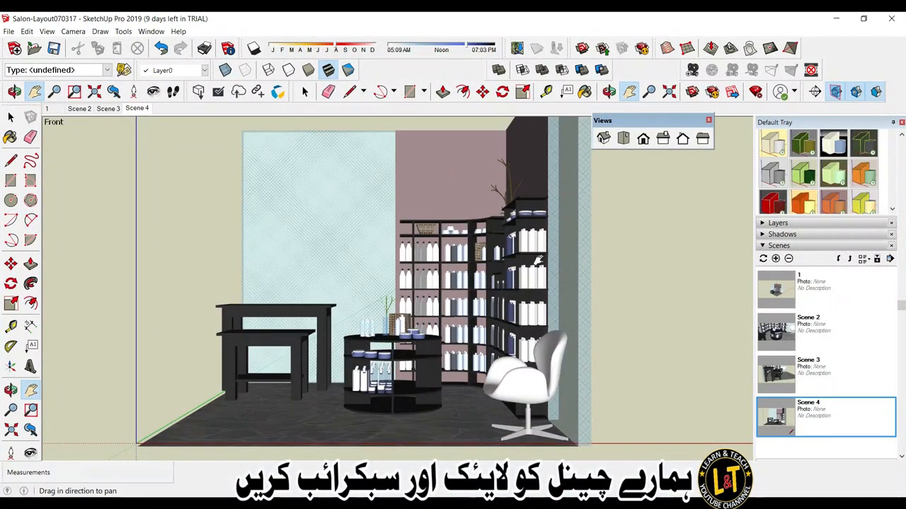
- Frame a close-up of the two round jars on the top shelf of the end rack and add it as a fifth scene
scroll(498, 271, down, 3)
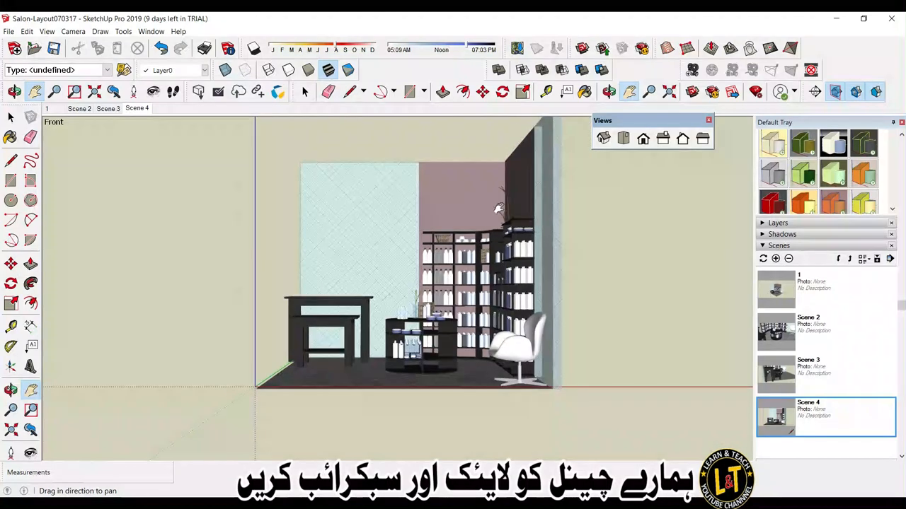
middle_drag(498, 208, 545, 319)
scroll(496, 210, up, 6)
scroll(498, 210, up, 5)
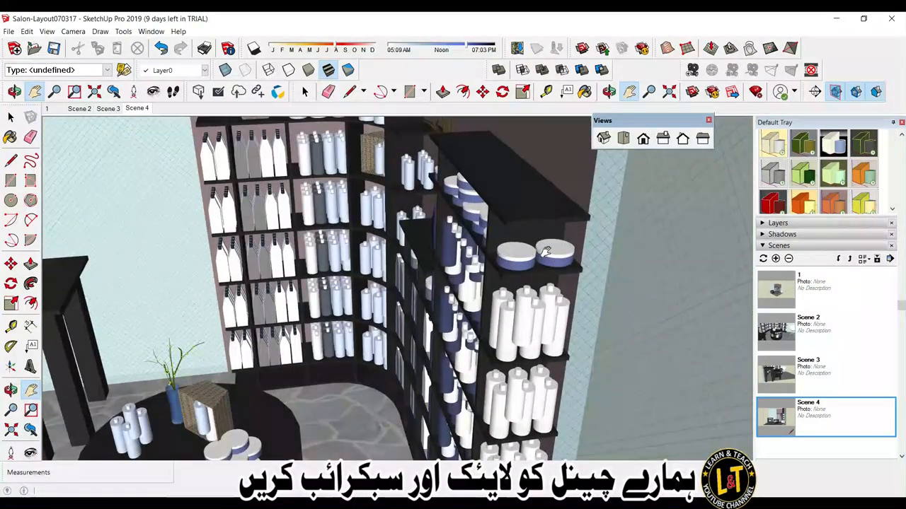
scroll(548, 251, up, 4)
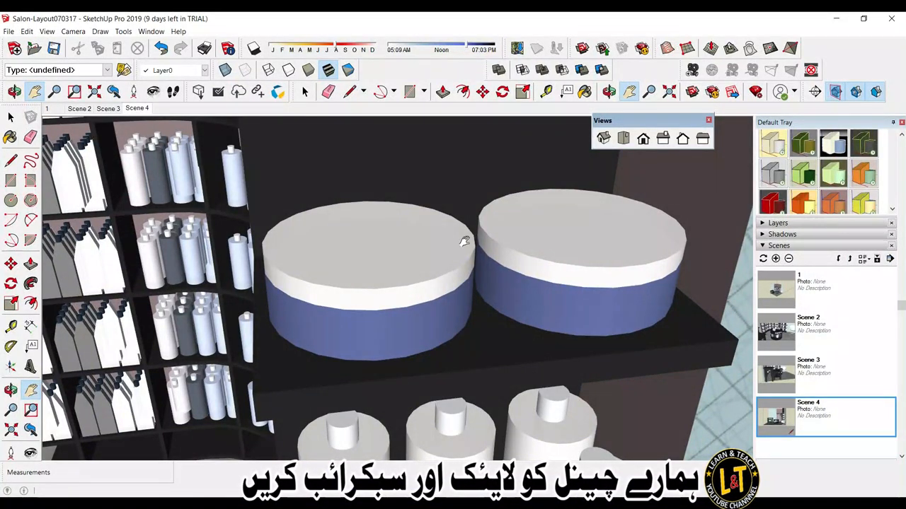
right_click(143, 115)
click(165, 135)
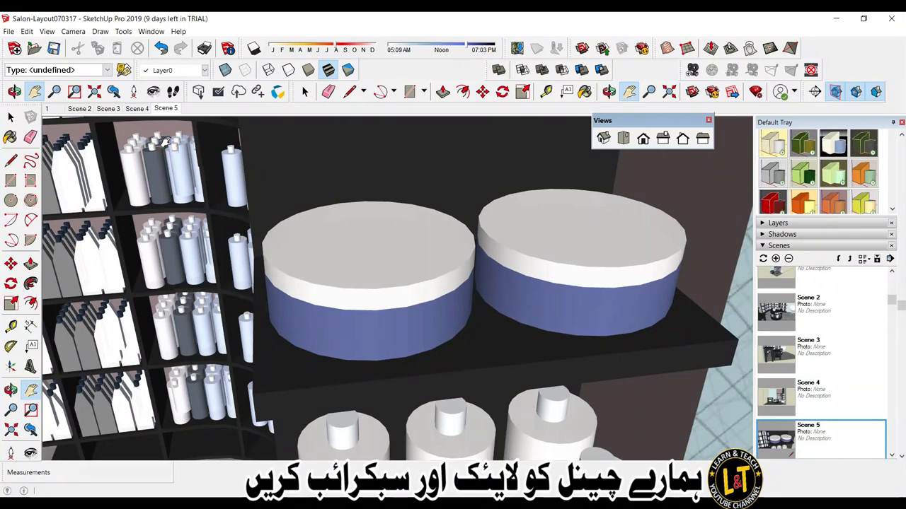
right_click(169, 112)
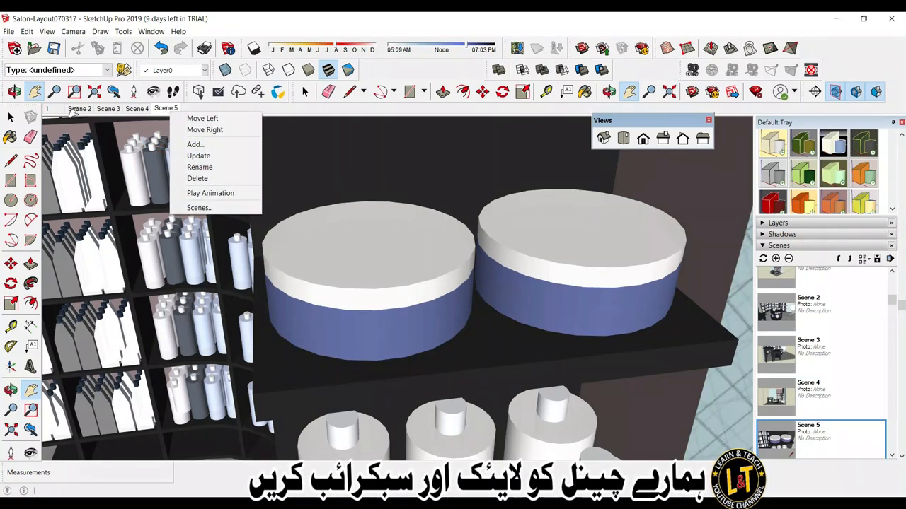
click(57, 110)
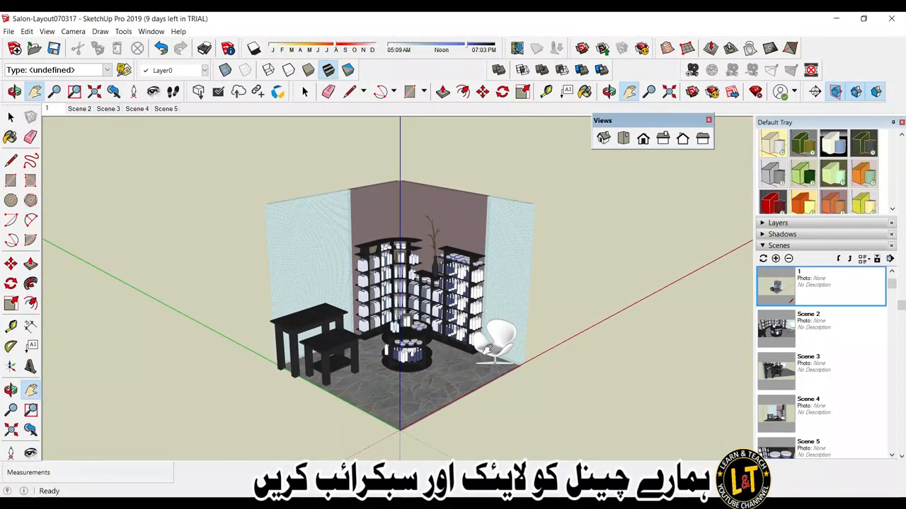
scroll(521, 340, up, 6)
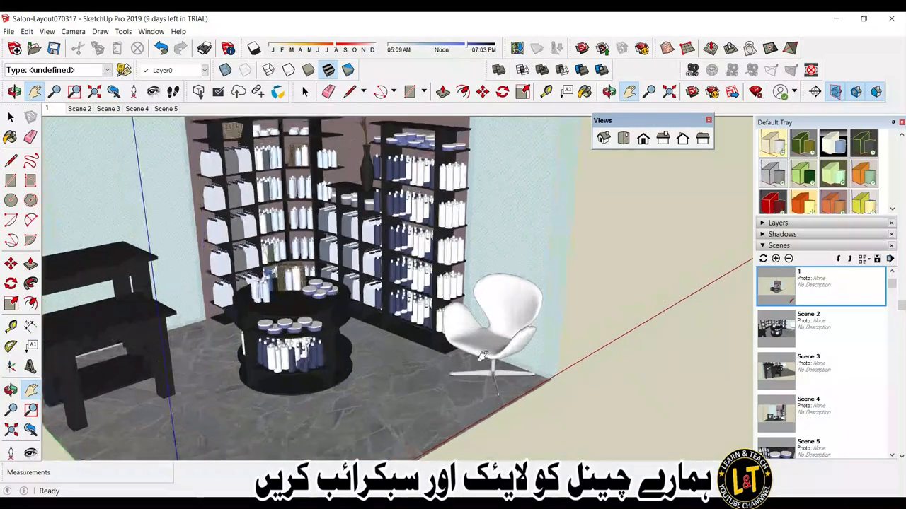
scroll(500, 406, up, 4)
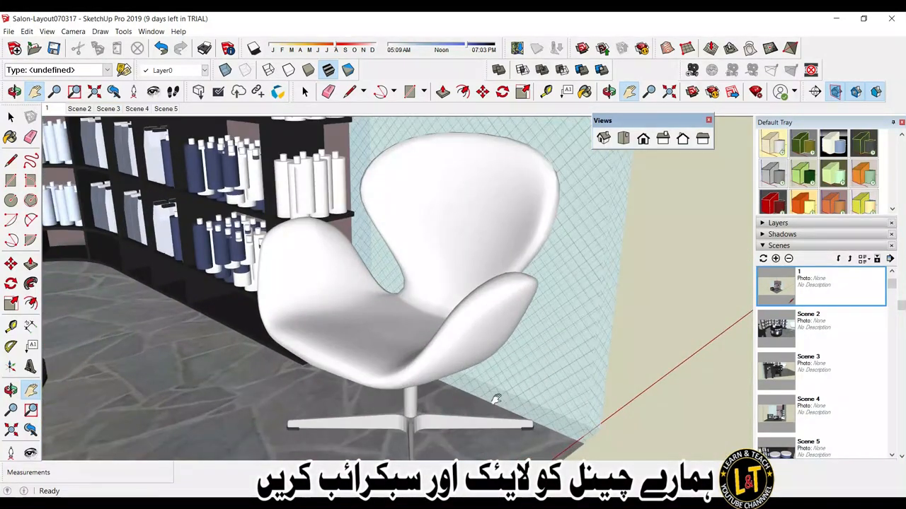
scroll(475, 363, down, 2)
middle_drag(485, 416, 468, 373)
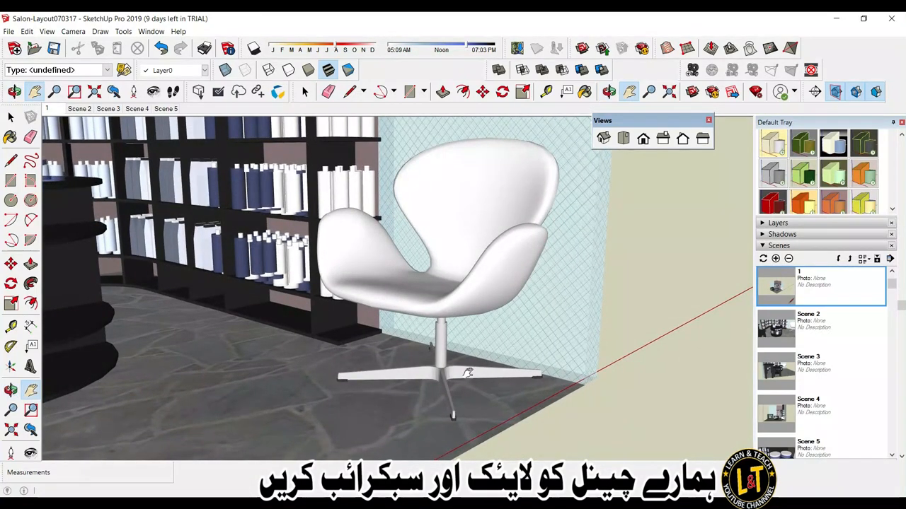
click(178, 108)
right_click(177, 110)
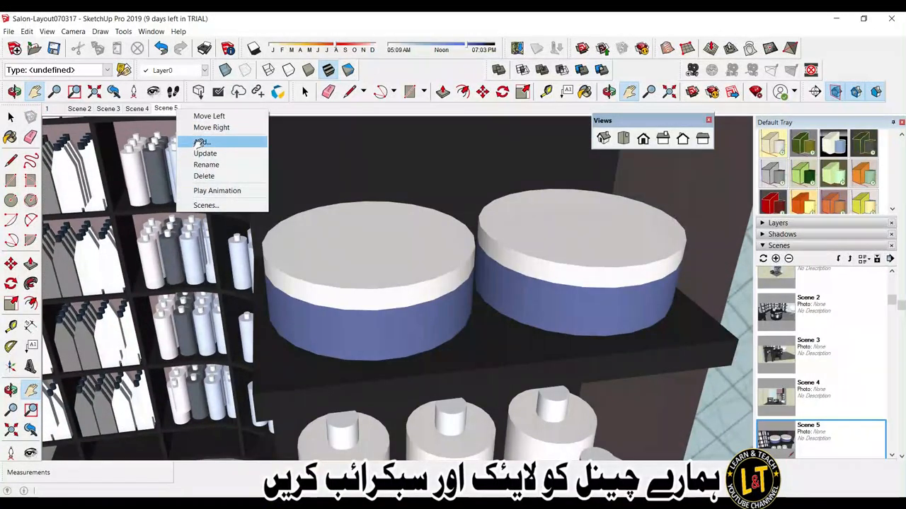
click(377, 253)
- Frame a close-up of the white swivel chair beside the product shelves and add this view as a sixth scene
scroll(339, 212, down, 5)
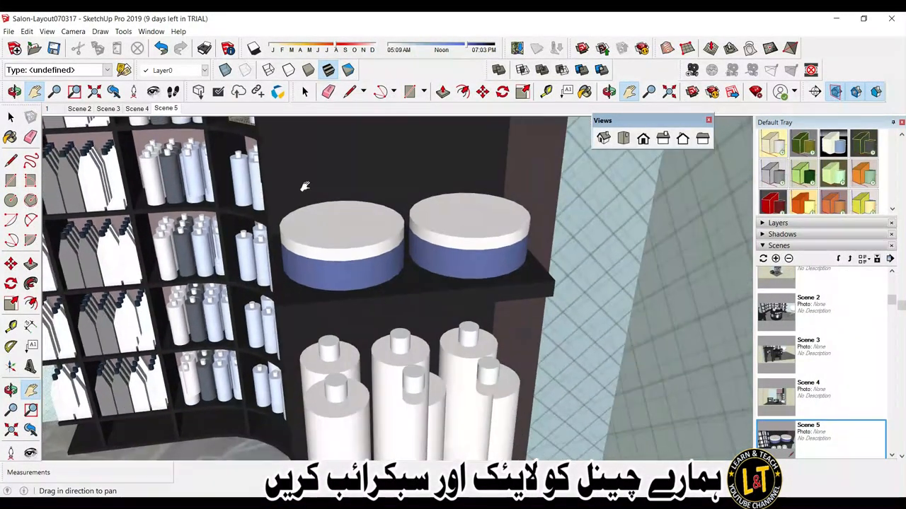
scroll(311, 174, down, 6)
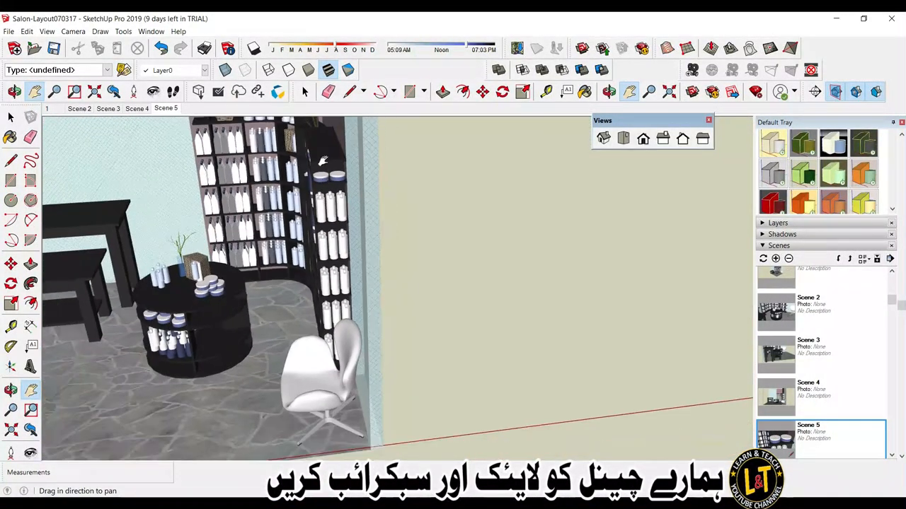
middle_drag(294, 450, 522, 354)
scroll(525, 351, up, 5)
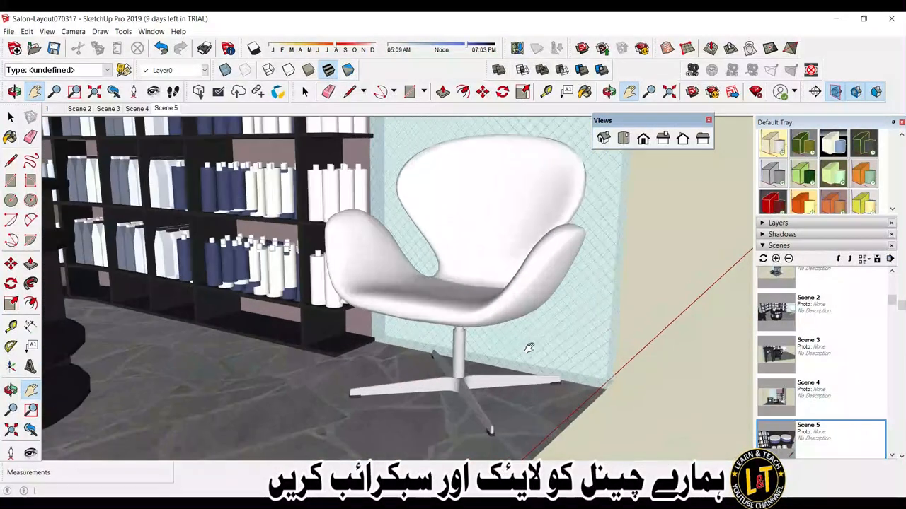
right_click(171, 107)
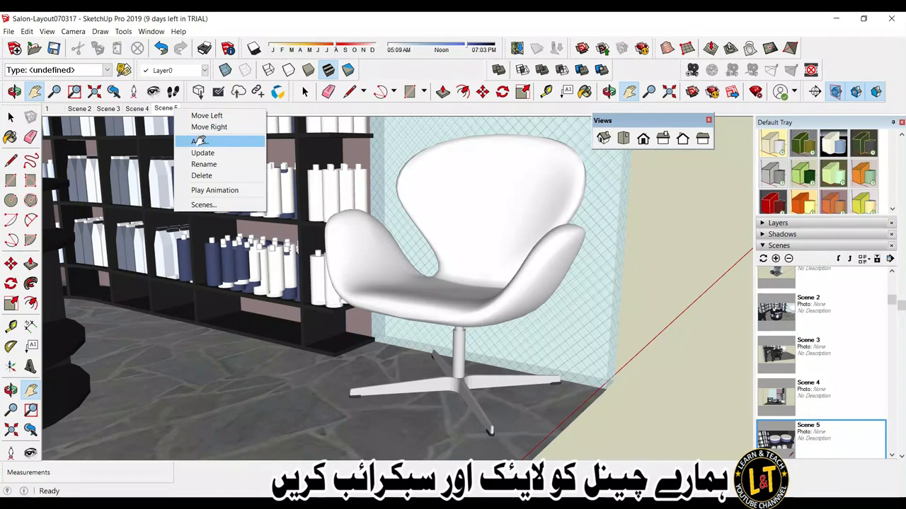
click(198, 141)
- Rename the sixth scene as Chair
right_click(201, 111)
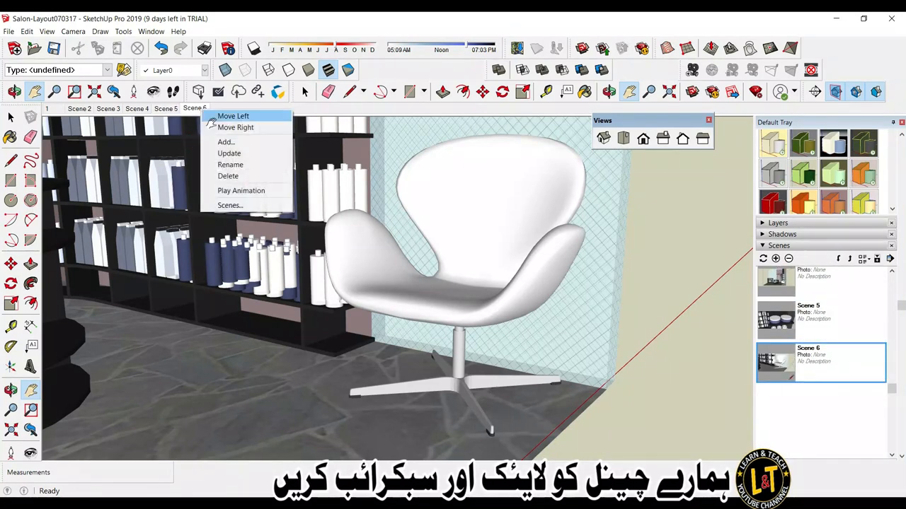
click(232, 167)
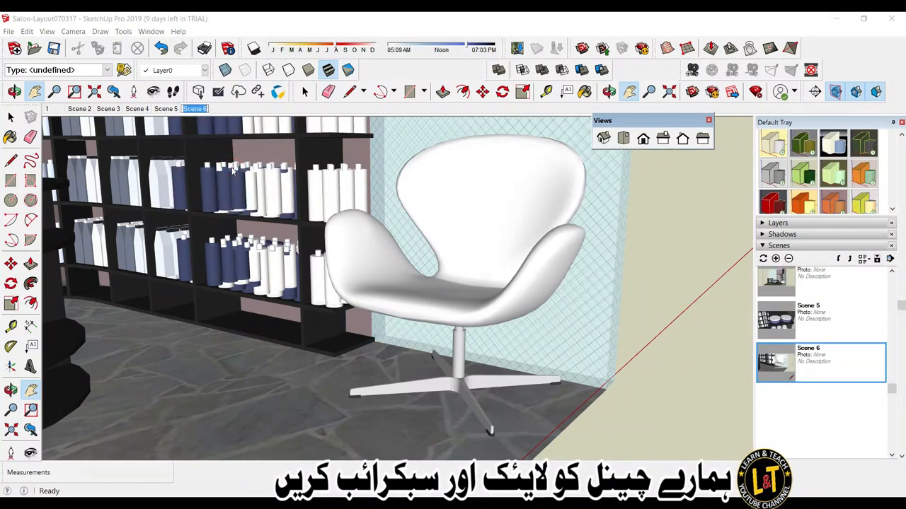
text(Chair)
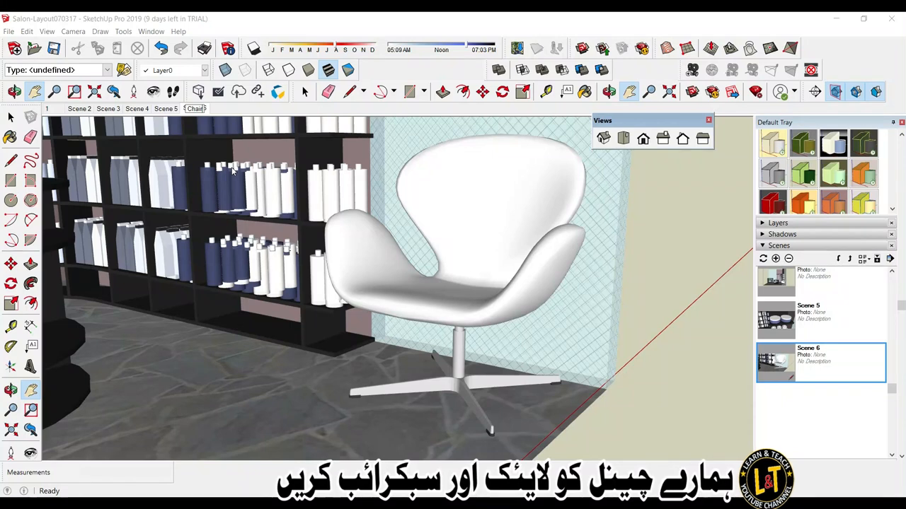
key(Return)
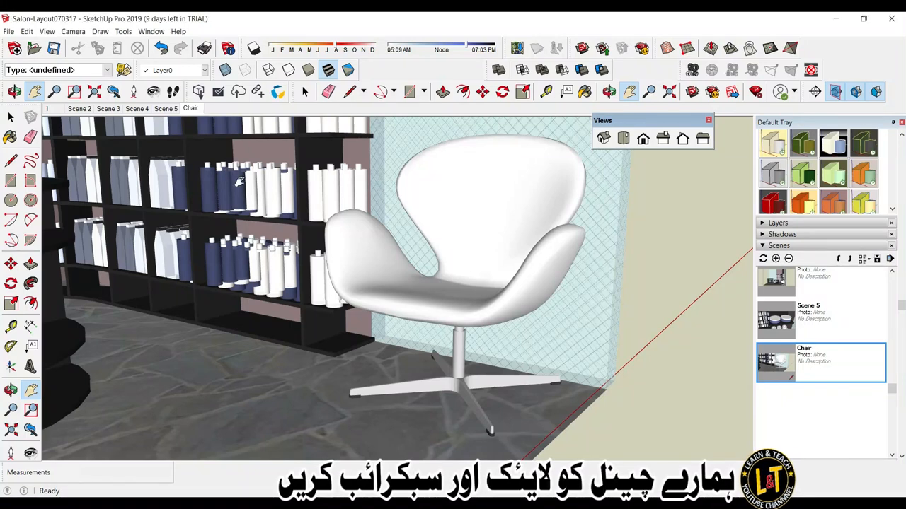
scroll(240, 181, down, 8)
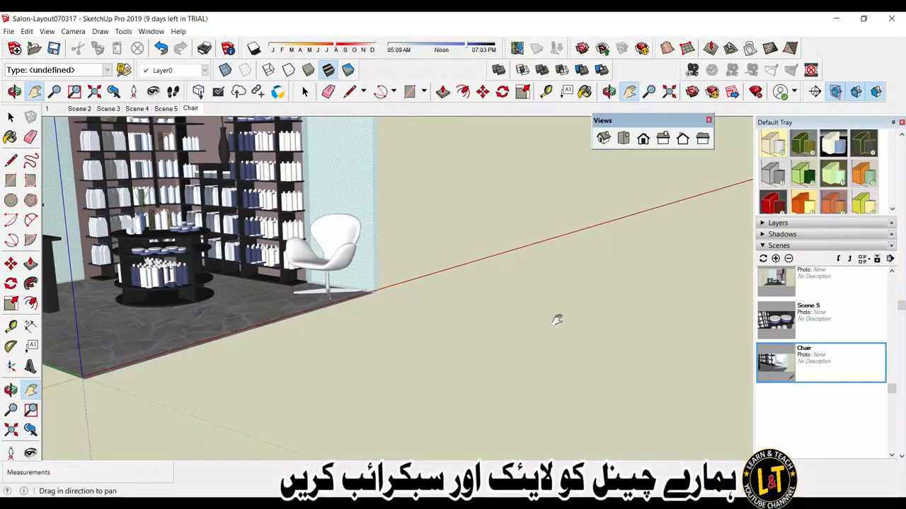
middle_drag(557, 319, 493, 327)
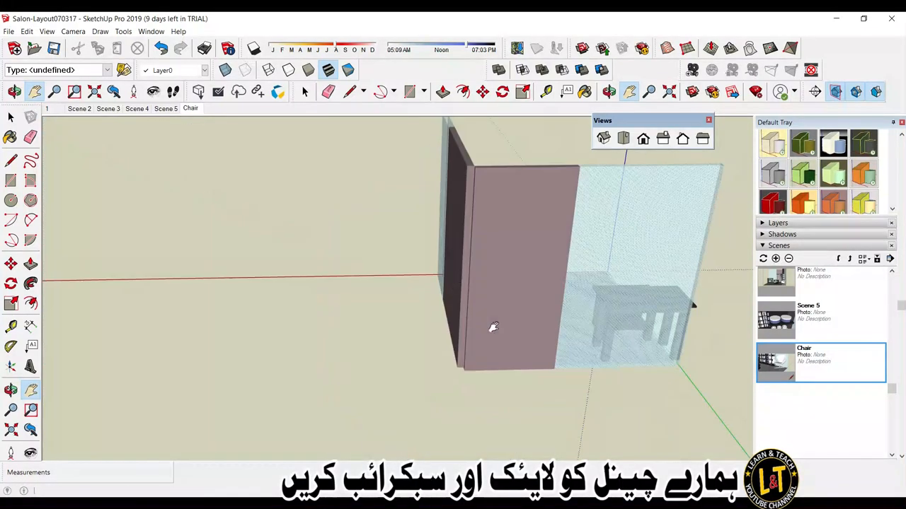
scroll(488, 261, down, 3)
scroll(831, 222, down, 10)
scroll(637, 254, down, 4)
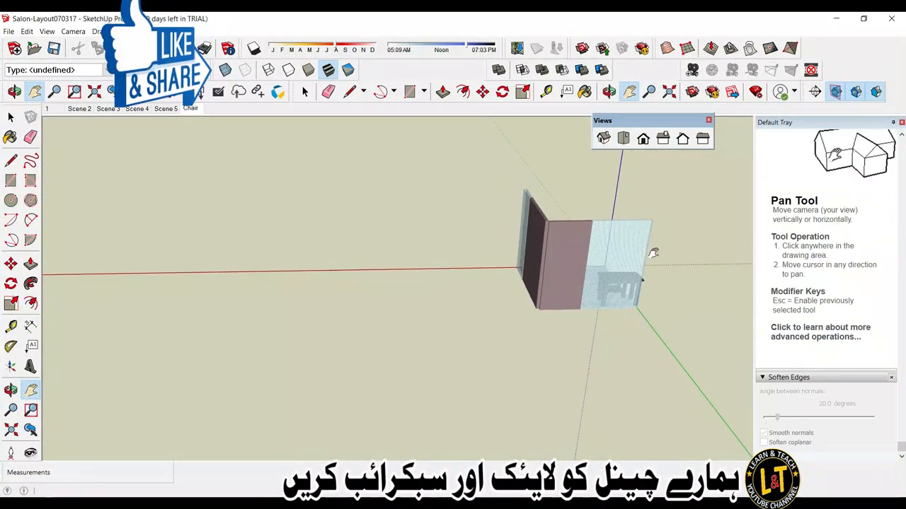
scroll(653, 253, down, 3)
click(190, 109)
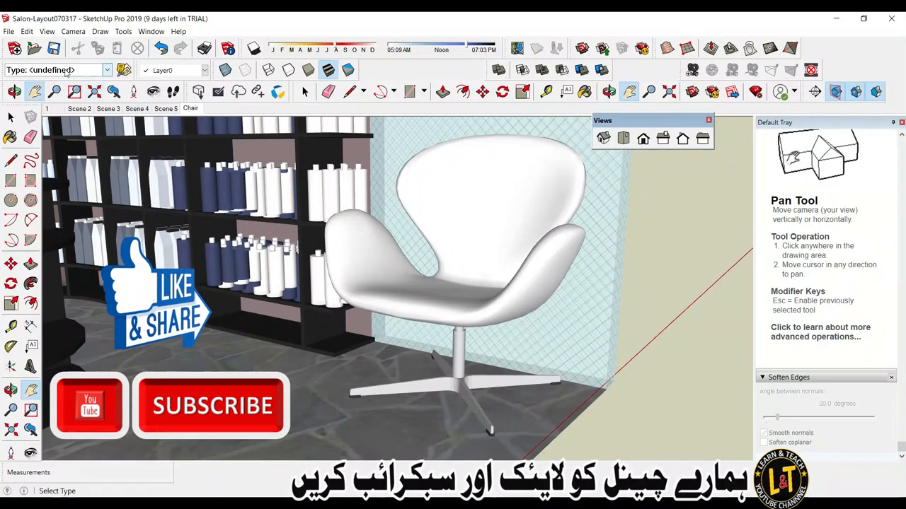
click(45, 32)
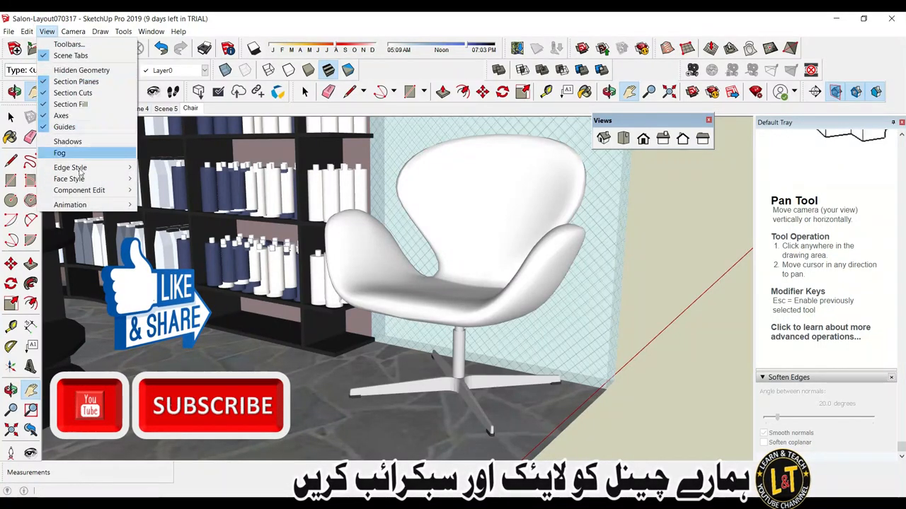
mouse_move(91, 207)
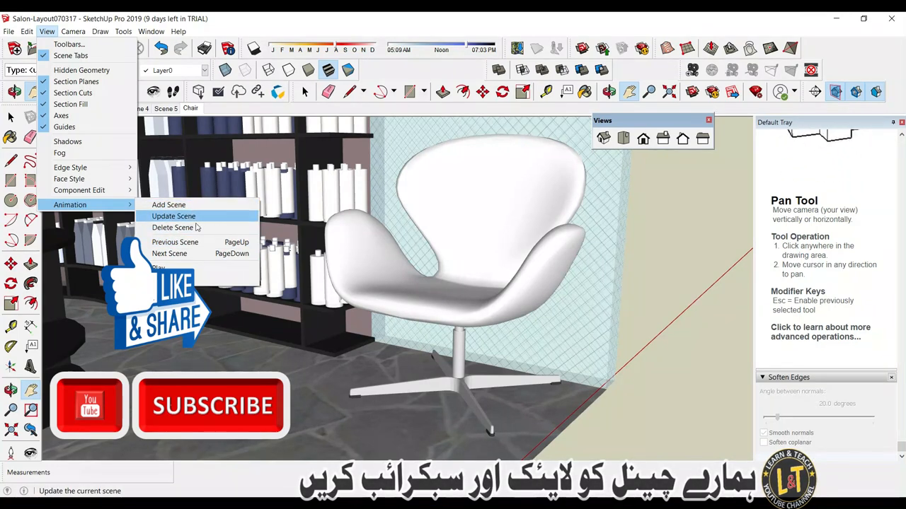
click(262, 370)
scroll(291, 326, down, 4)
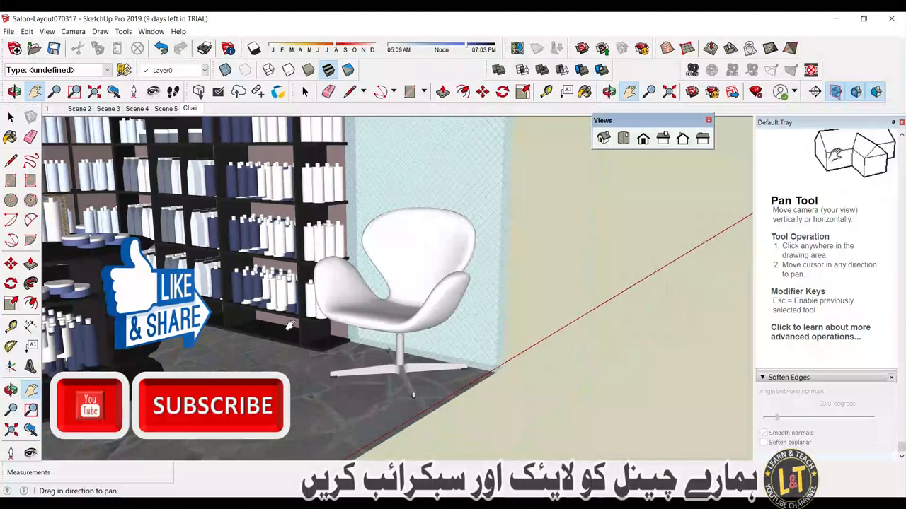
scroll(390, 237, down, 4)
middle_drag(382, 214, 434, 274)
scroll(435, 274, down, 5)
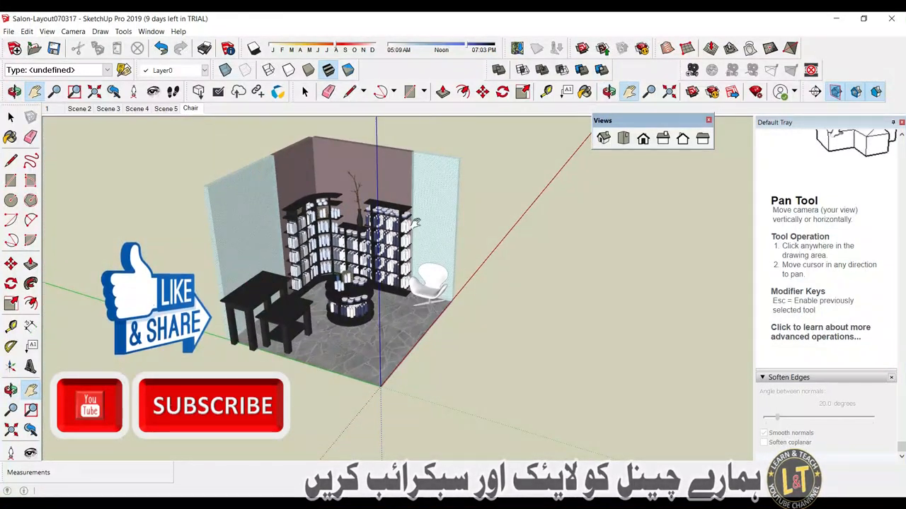
scroll(416, 224, up, 5)
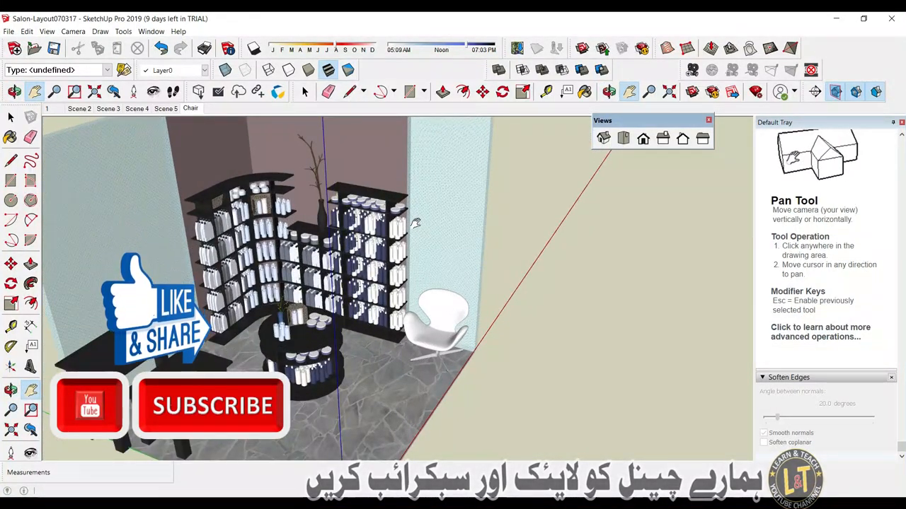